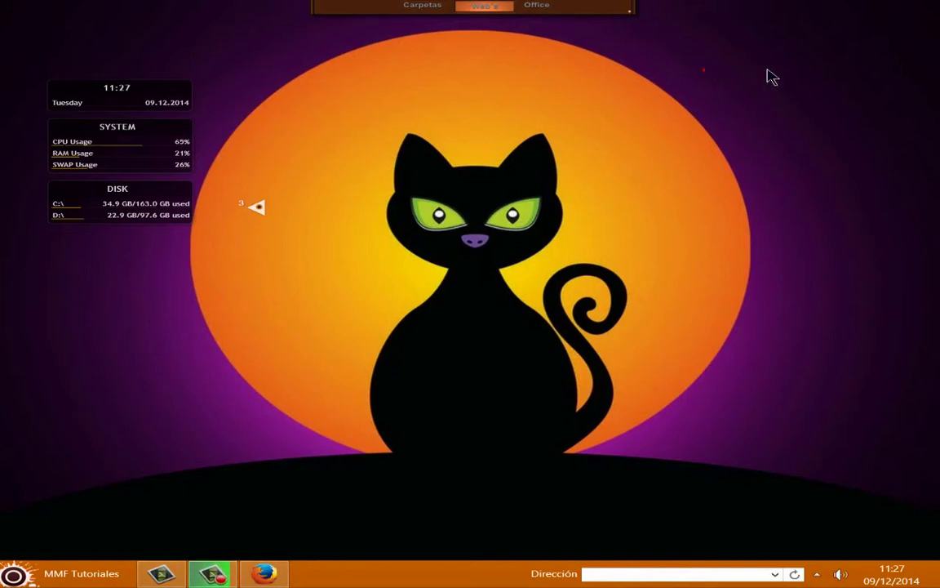
left_click_drag(704, 70, 848, 331)
left_click_drag(661, 60, 879, 390)
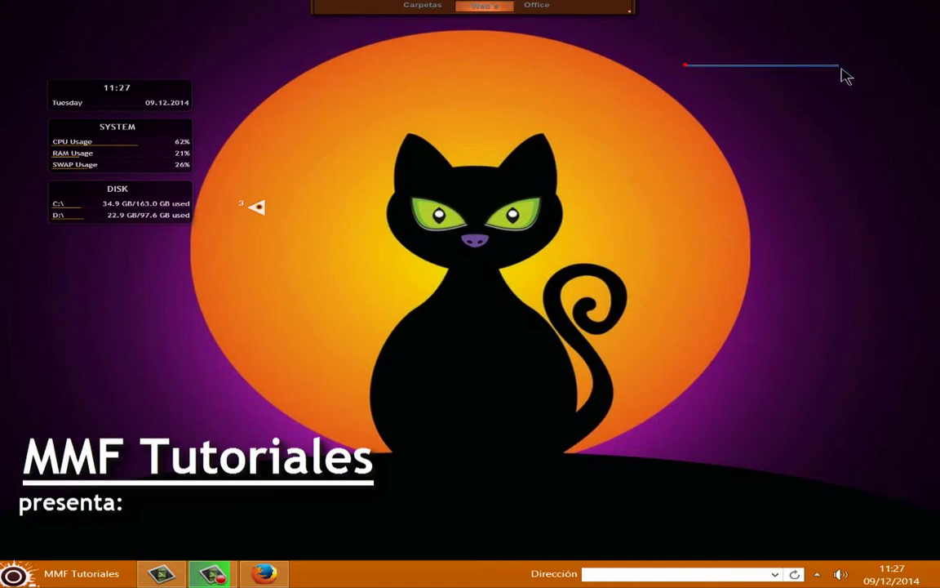
left_click_drag(846, 76, 870, 394)
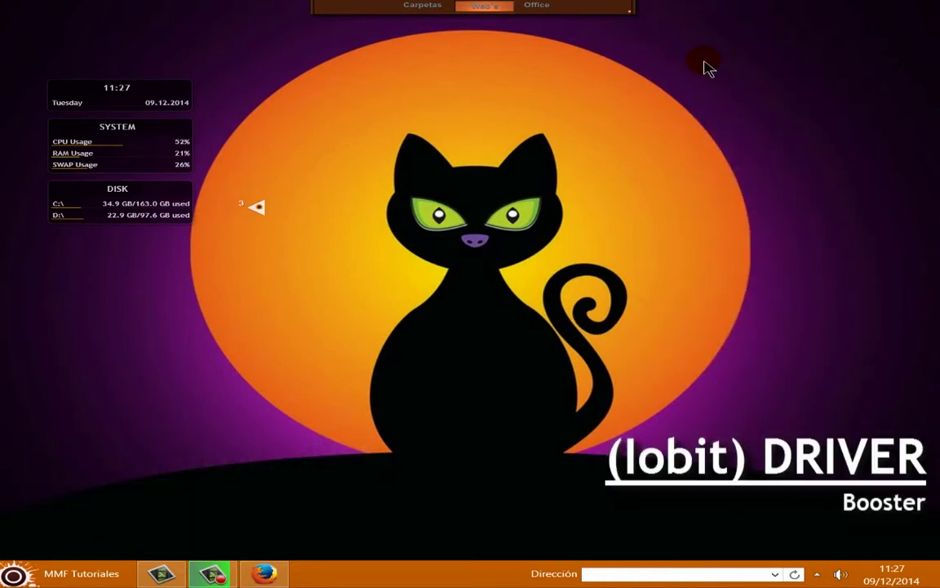
left_click_drag(852, 74, 875, 422)
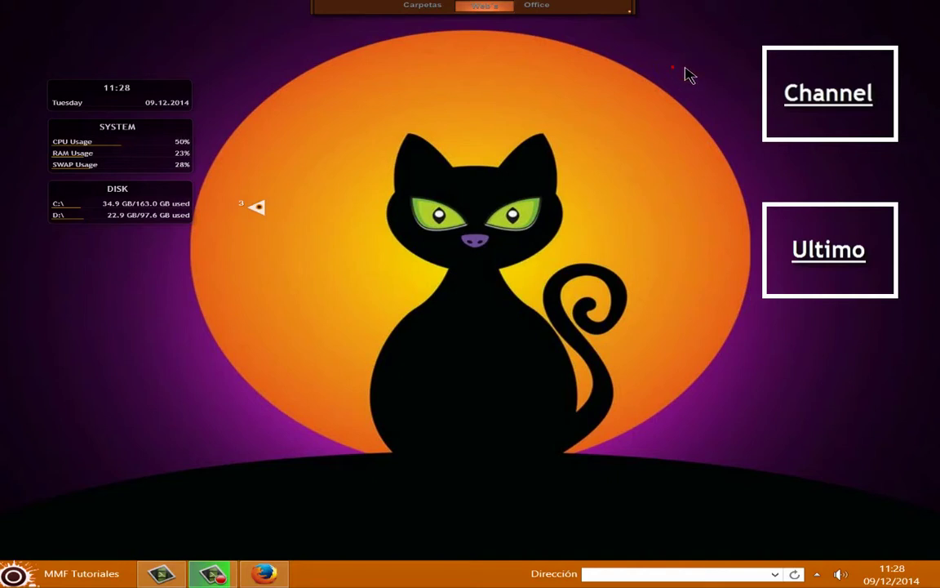
left_click_drag(819, 80, 846, 385)
left_click_drag(836, 84, 848, 443)
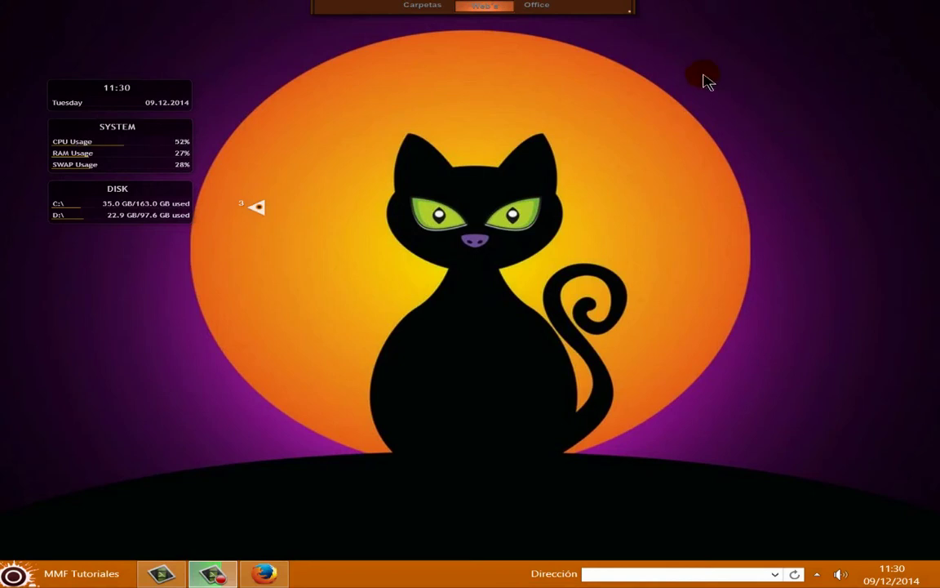
left_click_drag(702, 74, 868, 382)
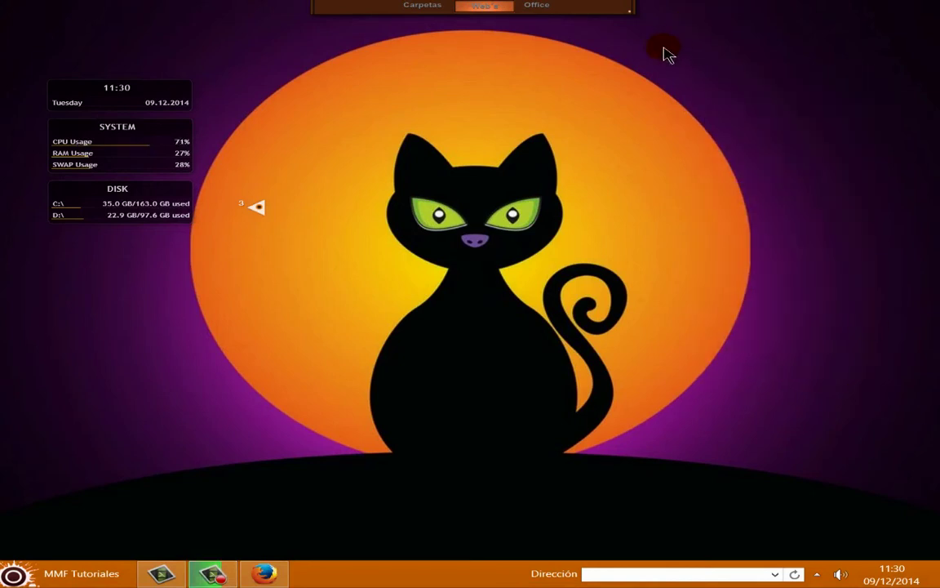
left_click_drag(790, 61, 841, 392)
left_click_drag(834, 82, 870, 432)
left_click(906, 292)
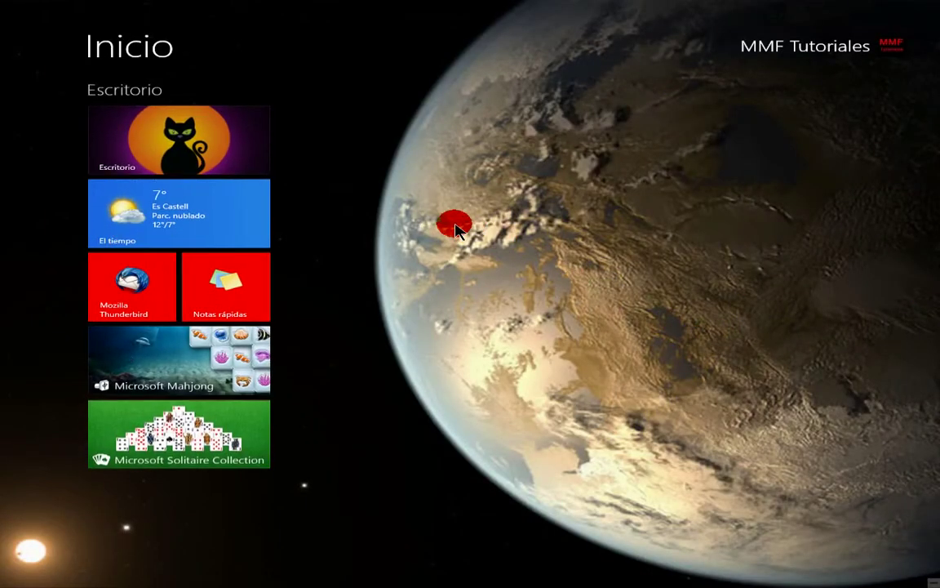
left_click(222, 165)
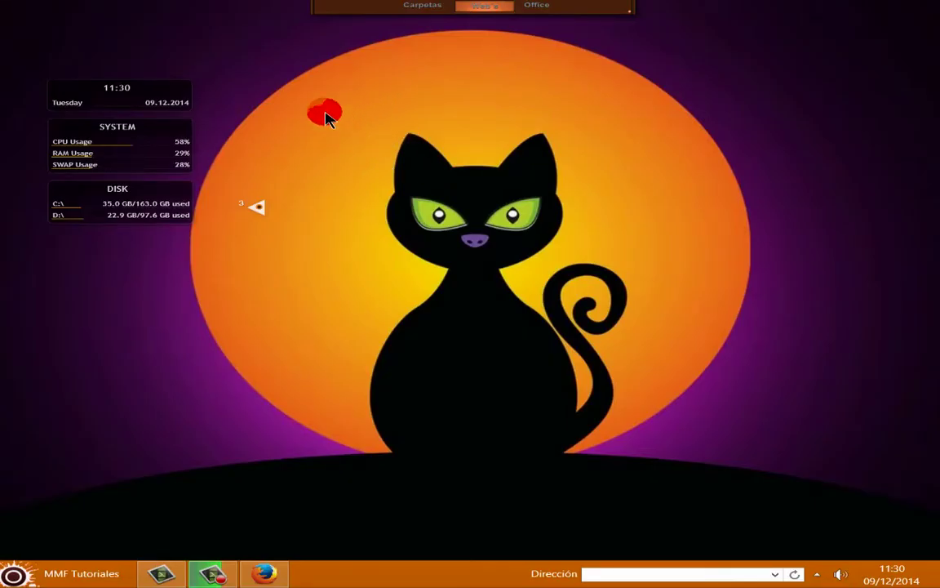
left_click_drag(826, 86, 863, 424)
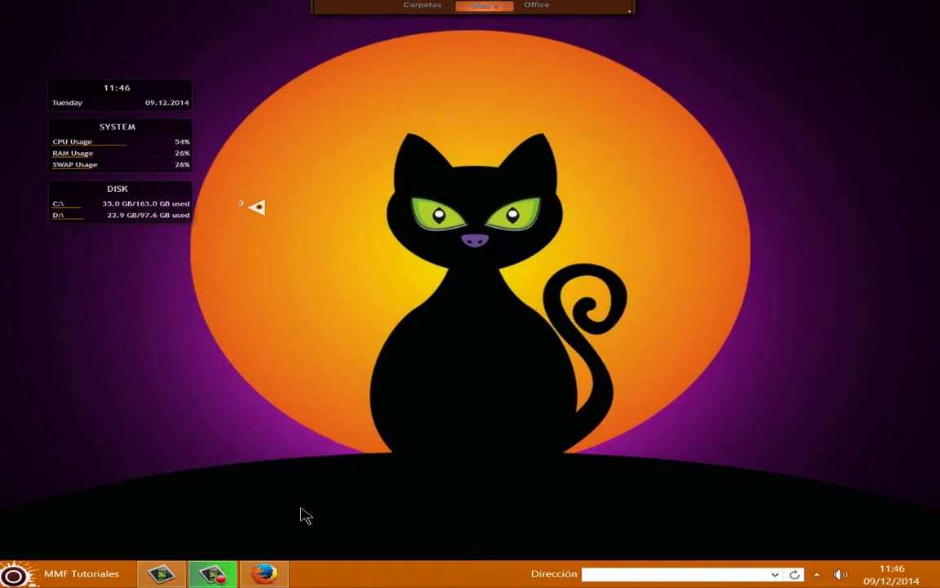
Open Firefox and download the Driver Booster Free installer driver_booster_setup.exe from Softonic
left_click(265, 571)
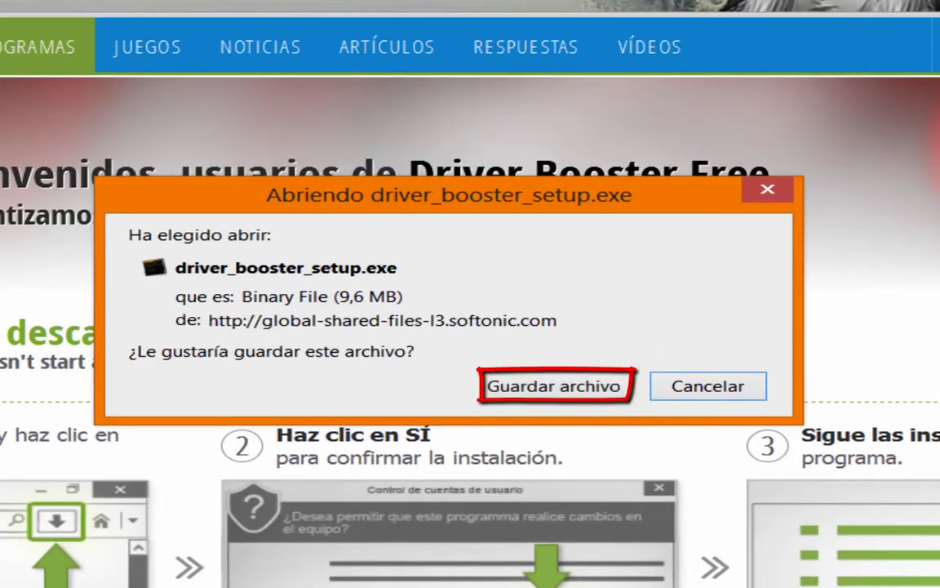
left_click(547, 392)
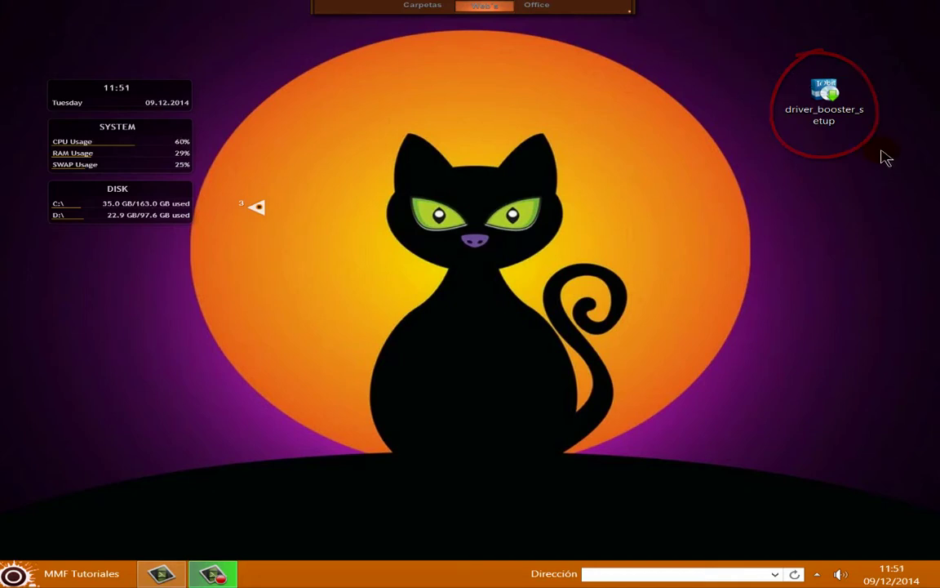
Run driver_booster_setup from the desktop as administrator and allow it to make changes to the computer
left_click_drag(851, 47, 827, 94)
left_click(840, 50)
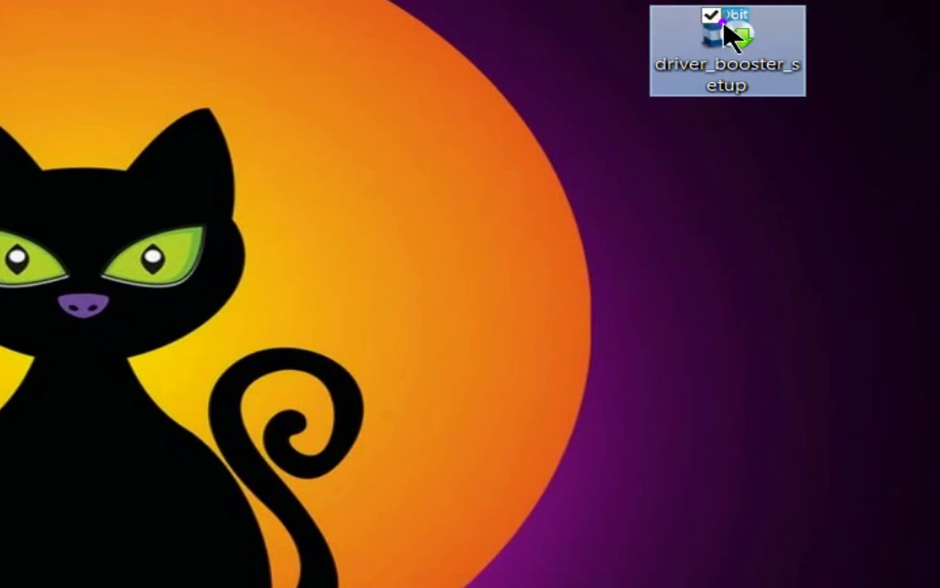
right_click(729, 32)
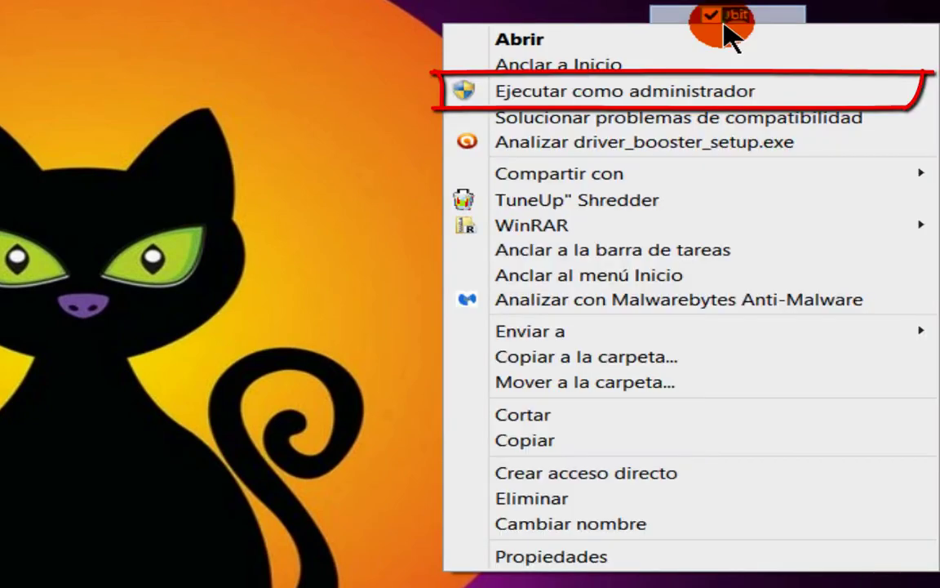
left_click(575, 93)
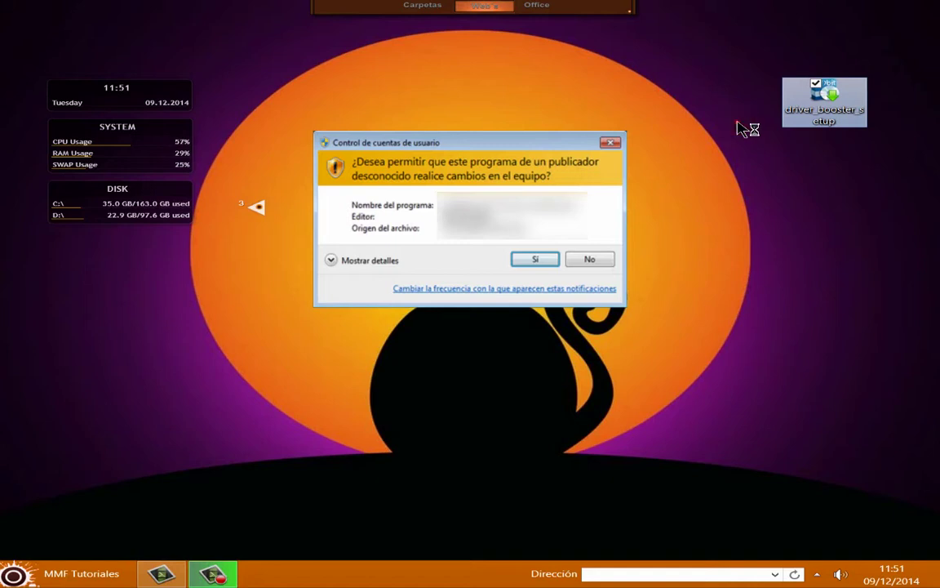
left_click(350, 335)
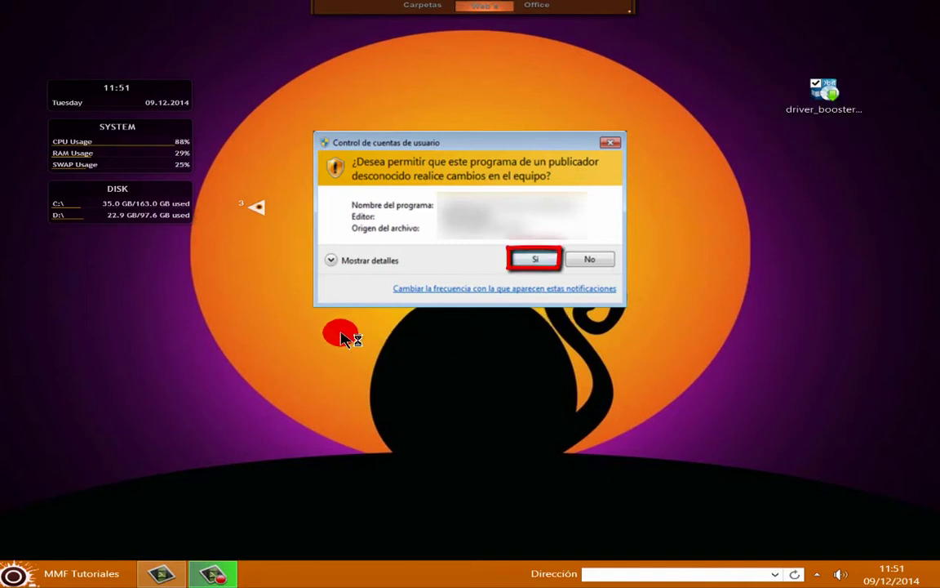
key("Return")
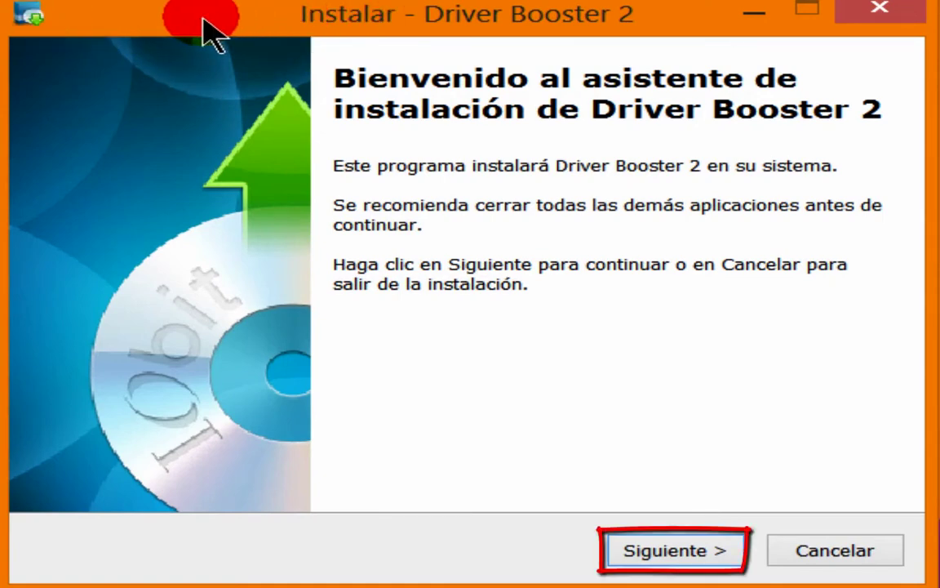
Accept the Driver Booster 2 license agreement and keep the default installation folder
left_click(667, 551)
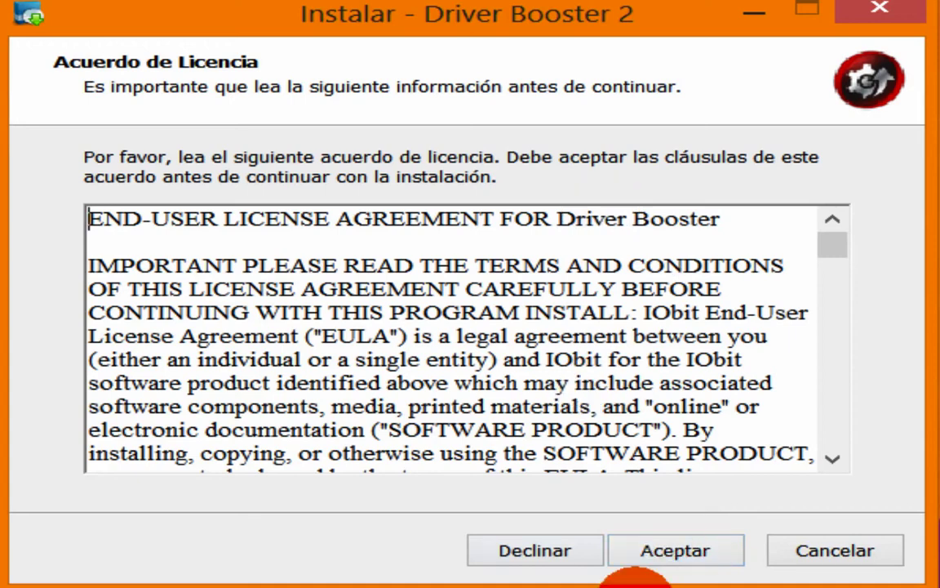
left_click(676, 552)
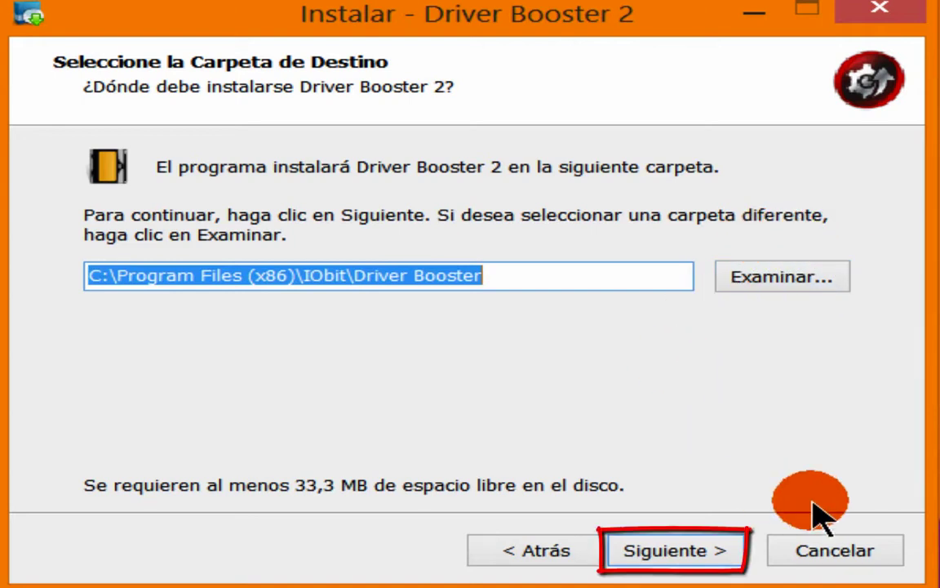
left_click(665, 555)
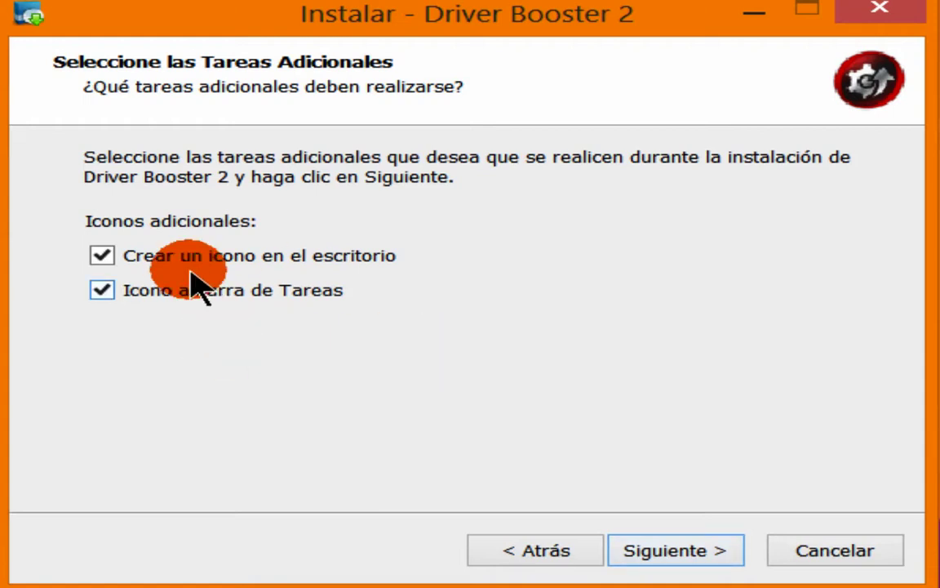
Install Driver Booster 2 without the taskbar icon, finish with the program set to launch, and close the browser page that opens
left_click(101, 290)
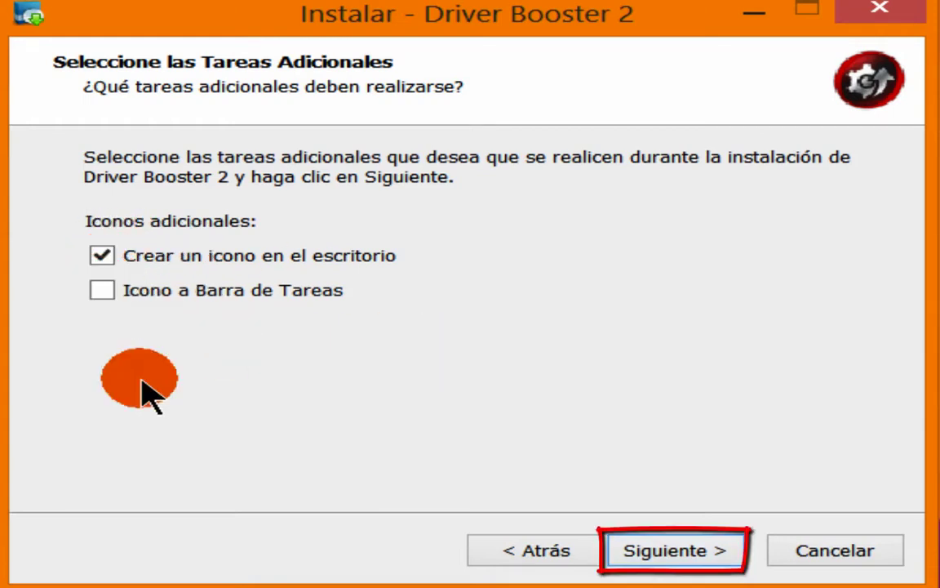
left_click(678, 549)
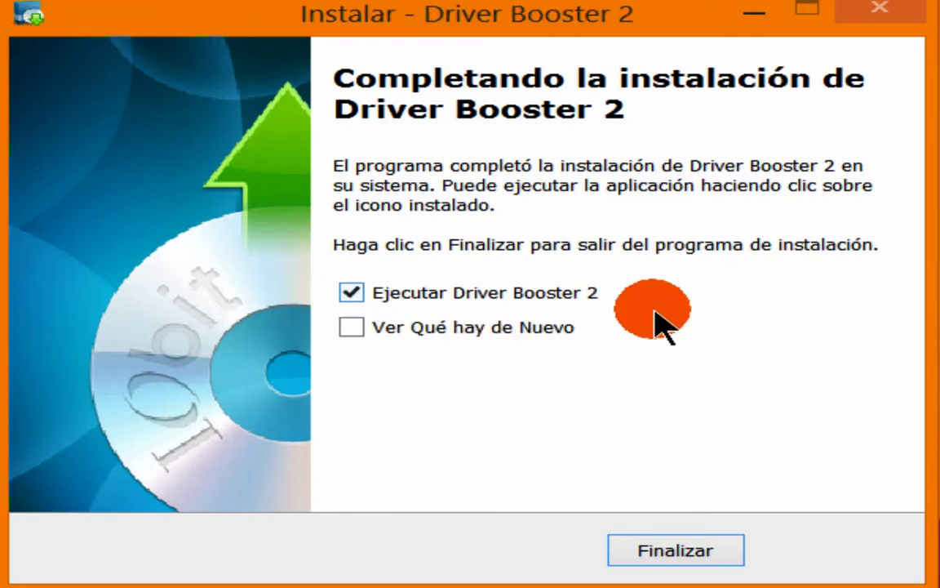
left_click(674, 557)
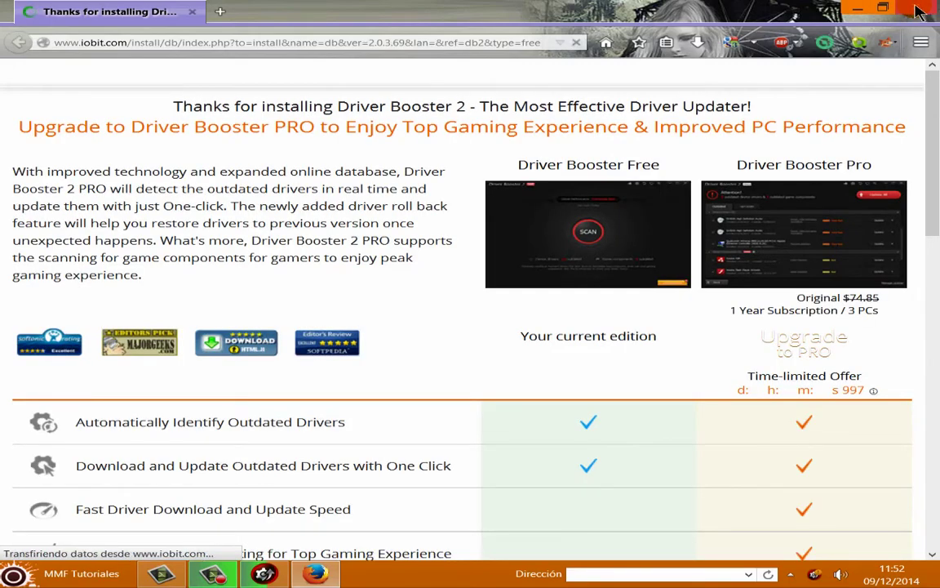
left_click(918, 12)
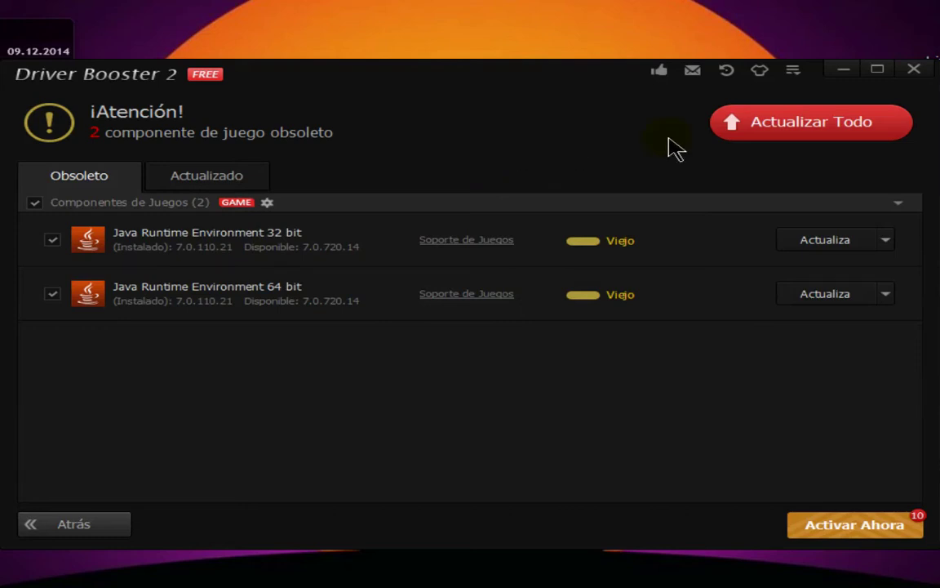
Turn off automatic scanning at program launch in Driver Booster's scan settings and save the change
left_click(796, 73)
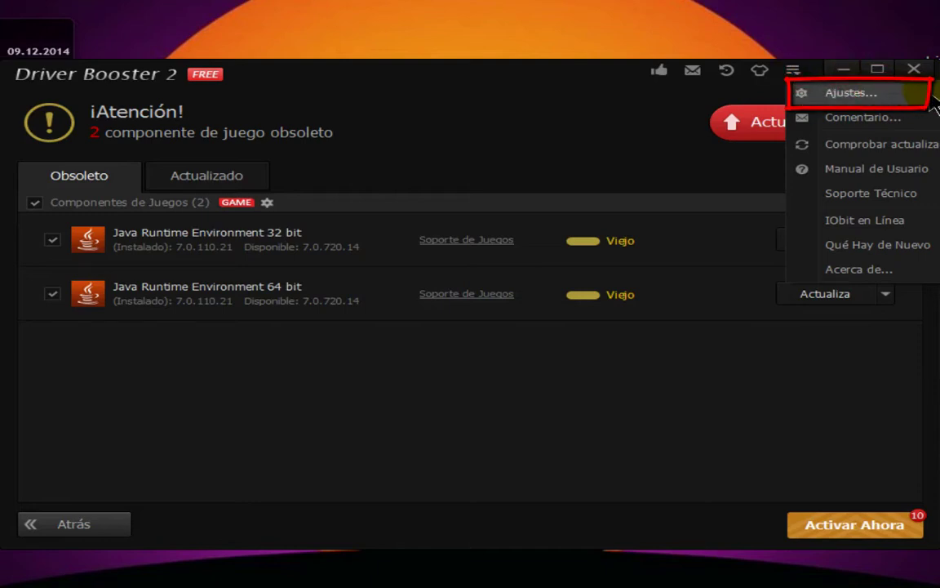
left_click(848, 94)
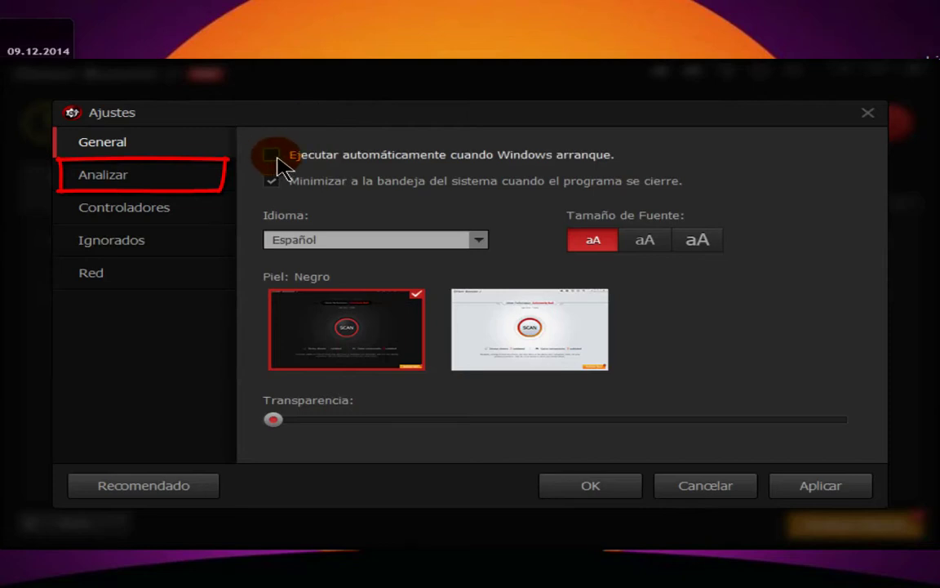
left_click(112, 183)
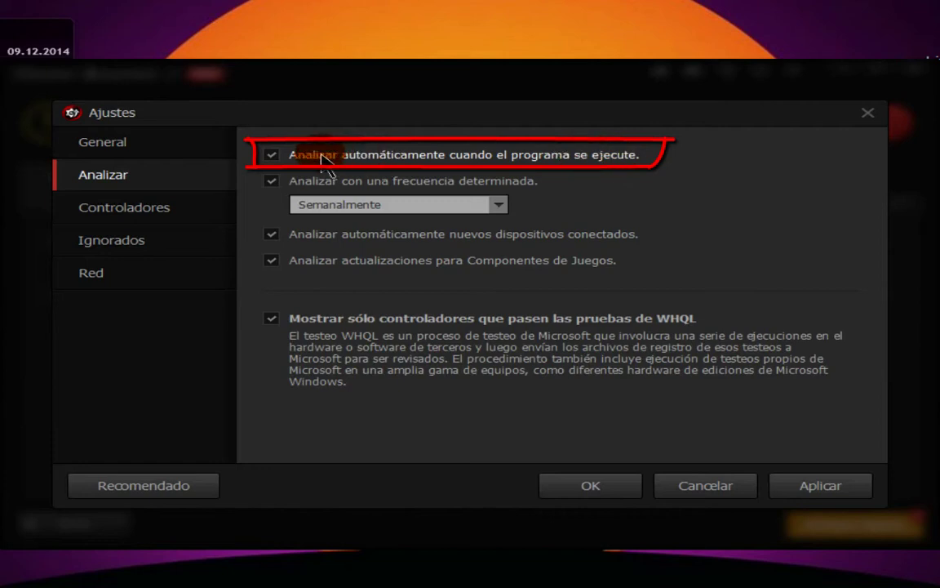
left_click(282, 156)
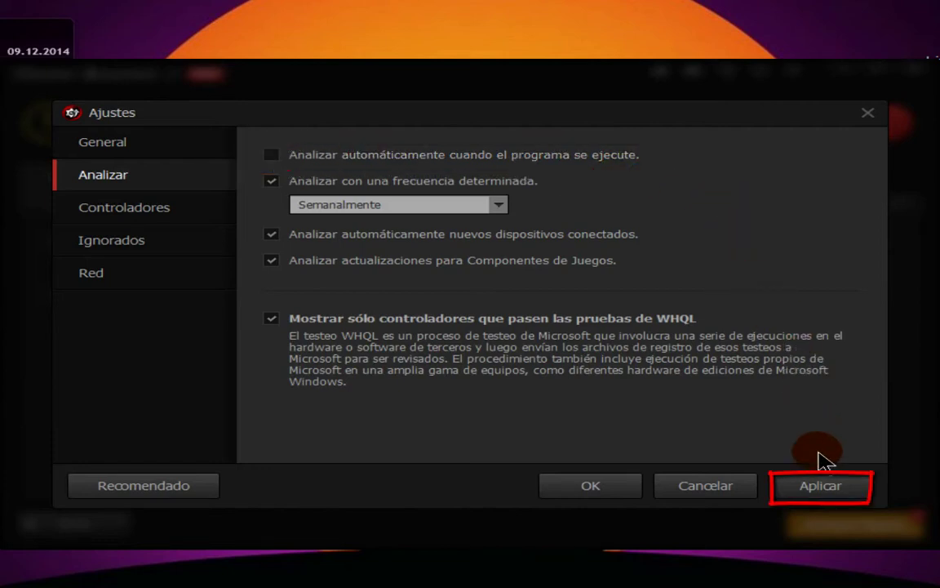
left_click(822, 490)
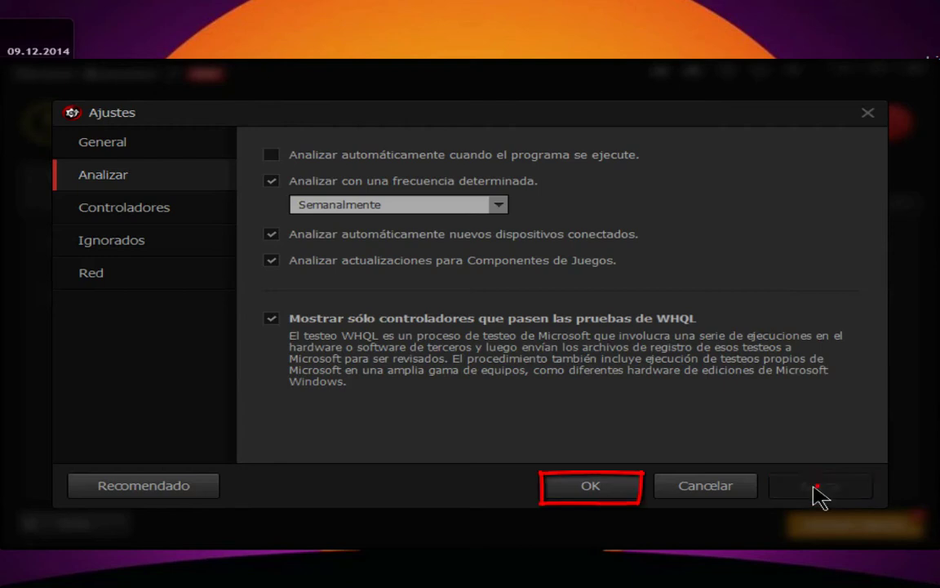
left_click(591, 488)
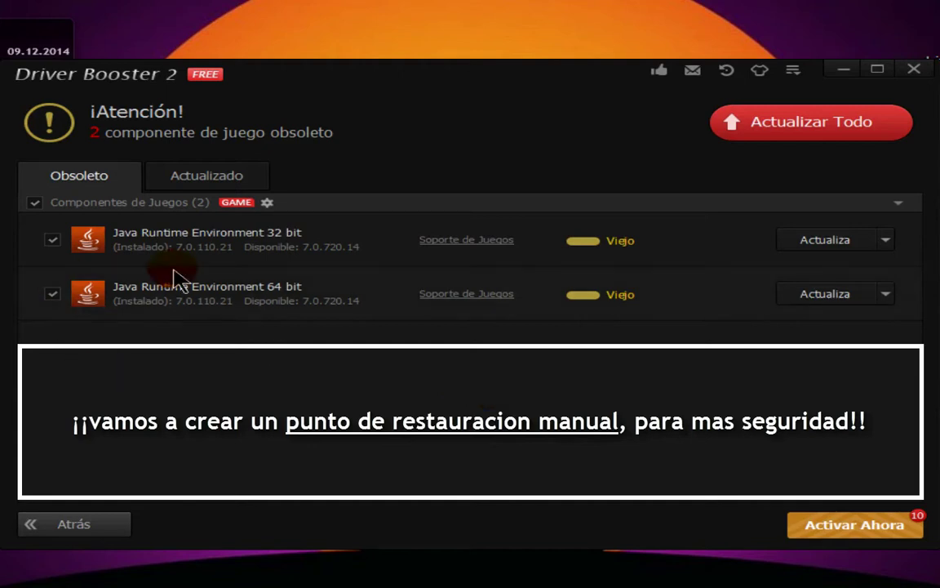
Open the computer's properties from the Windows desktop and bring up the advanced system settings
left_click(106, 186)
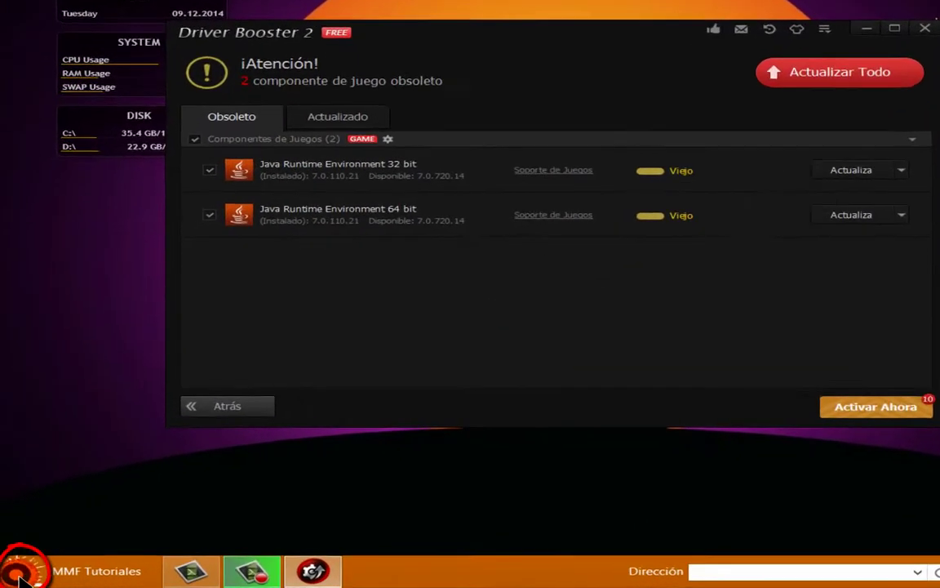
left_click(14, 577)
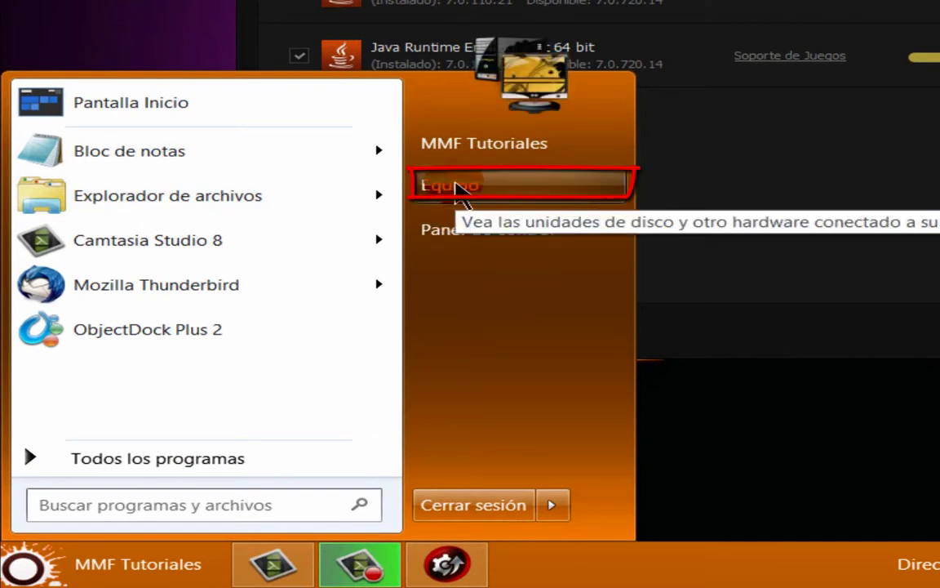
right_click(459, 189)
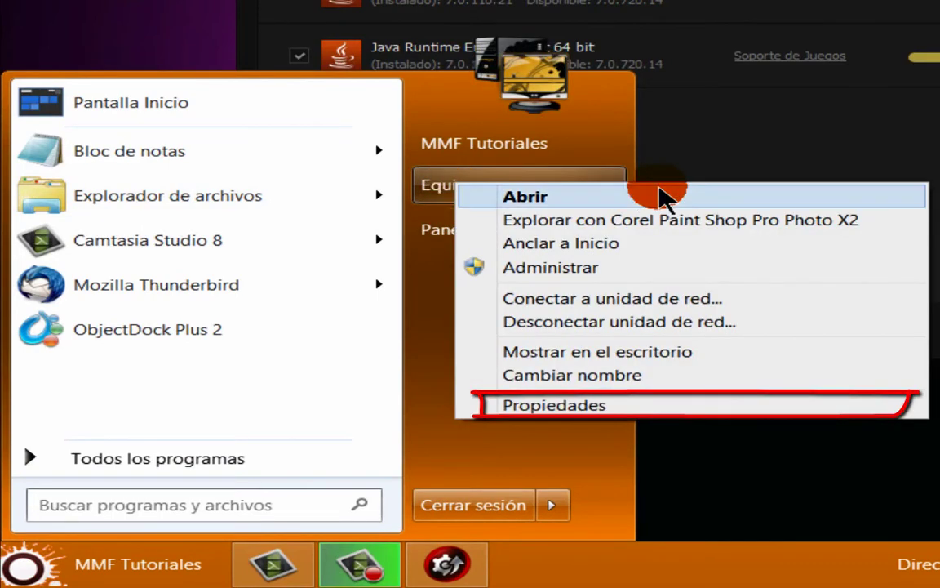
left_click(587, 408)
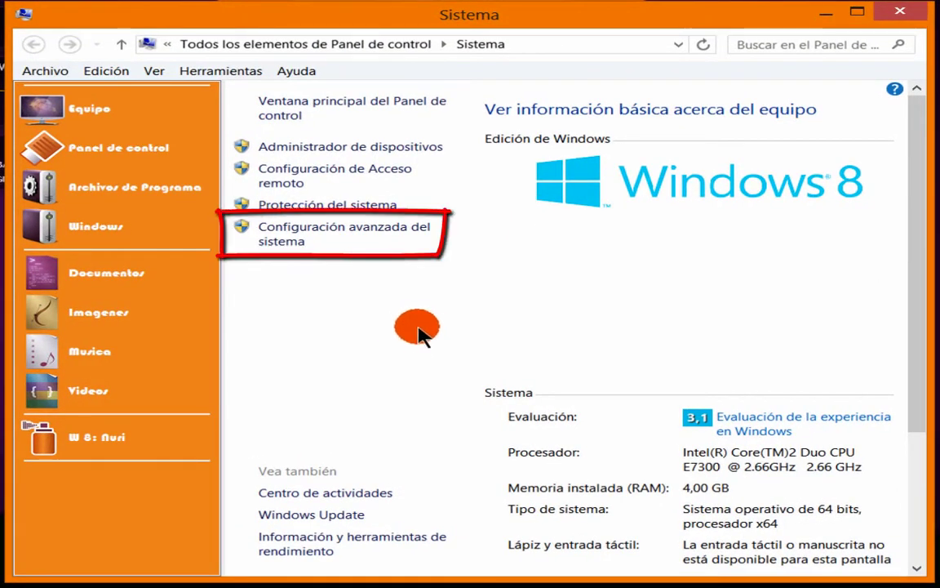
left_click(299, 233)
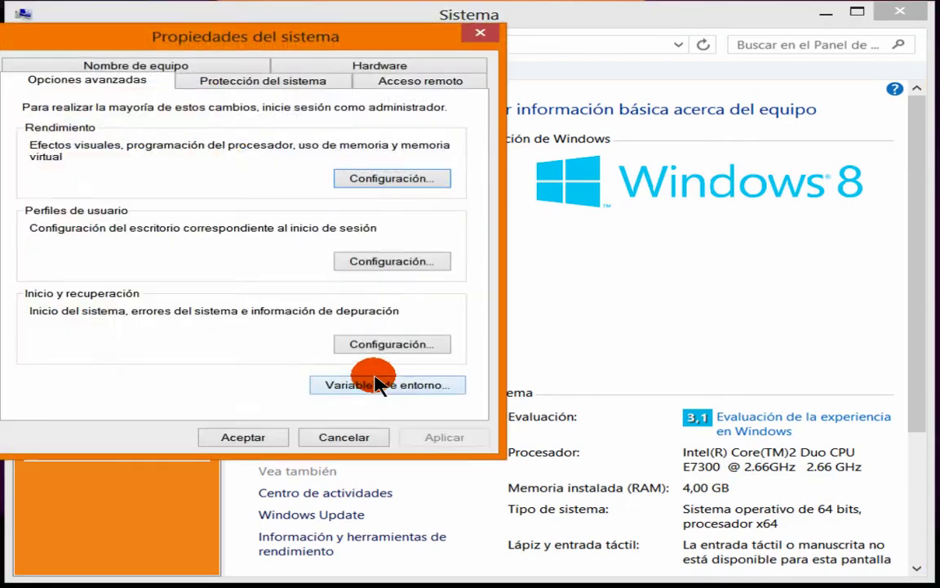
Create a Windows restore point named "Punto prueba" from system protection, with the Windows 8 Final (C:) system drive selected
left_click(236, 86)
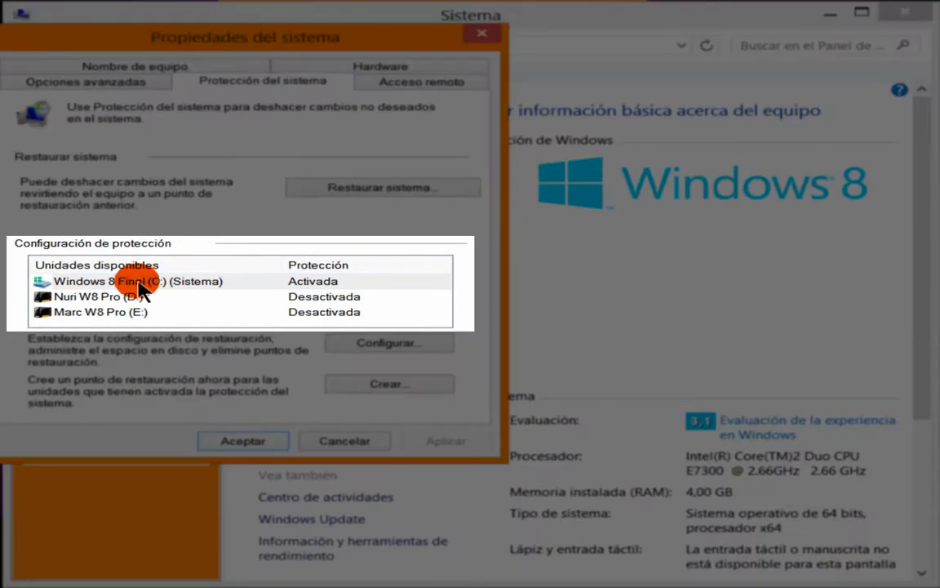
left_click(141, 288)
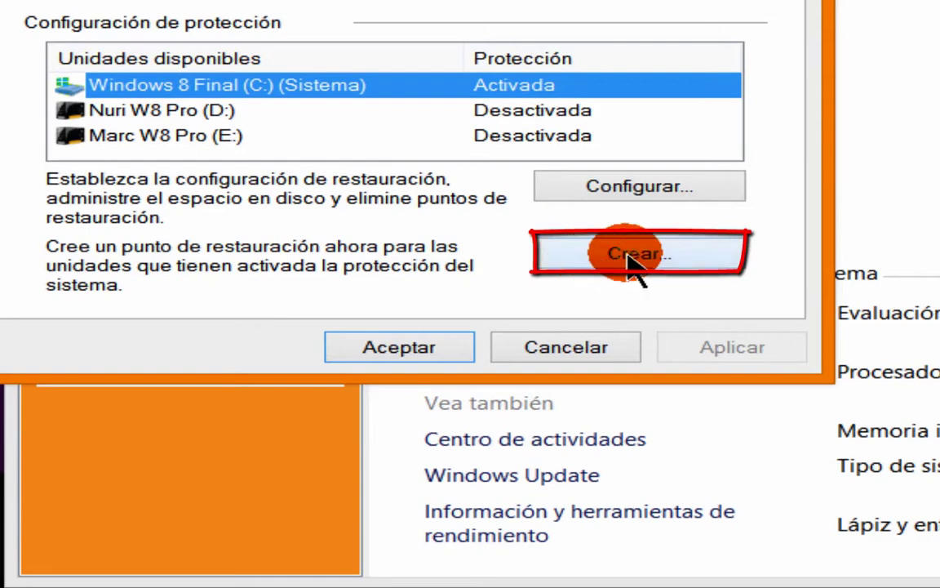
left_click(635, 255)
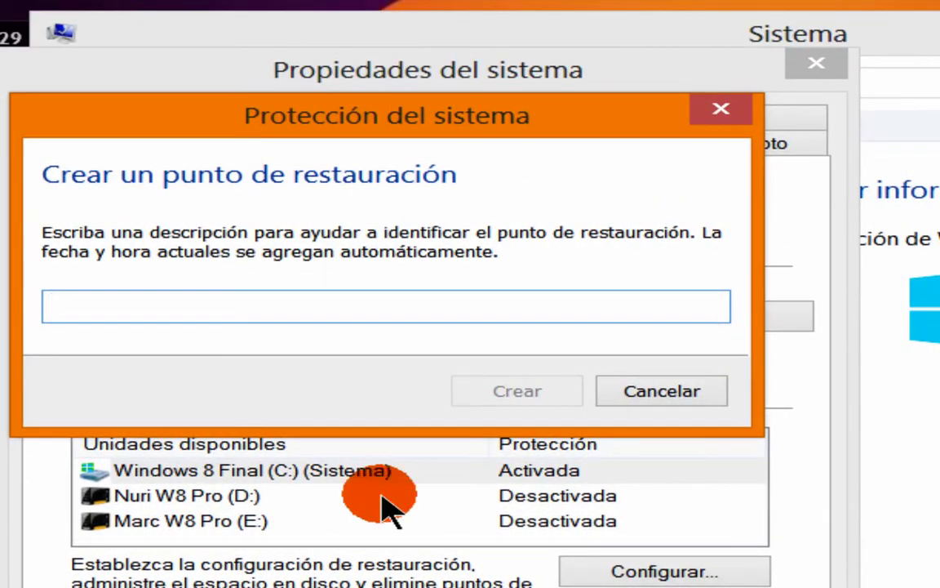
left_click(86, 302)
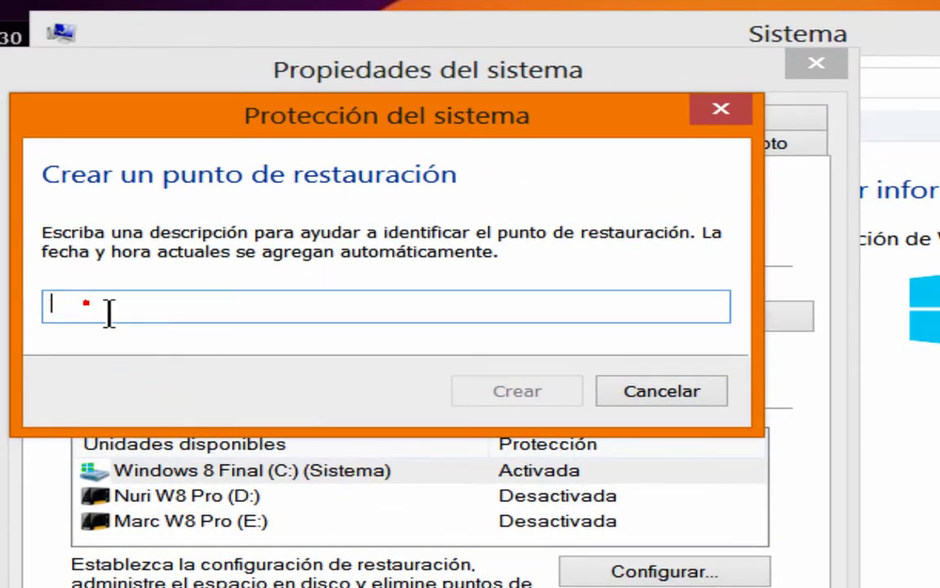
left_click(110, 311)
type("Punto")
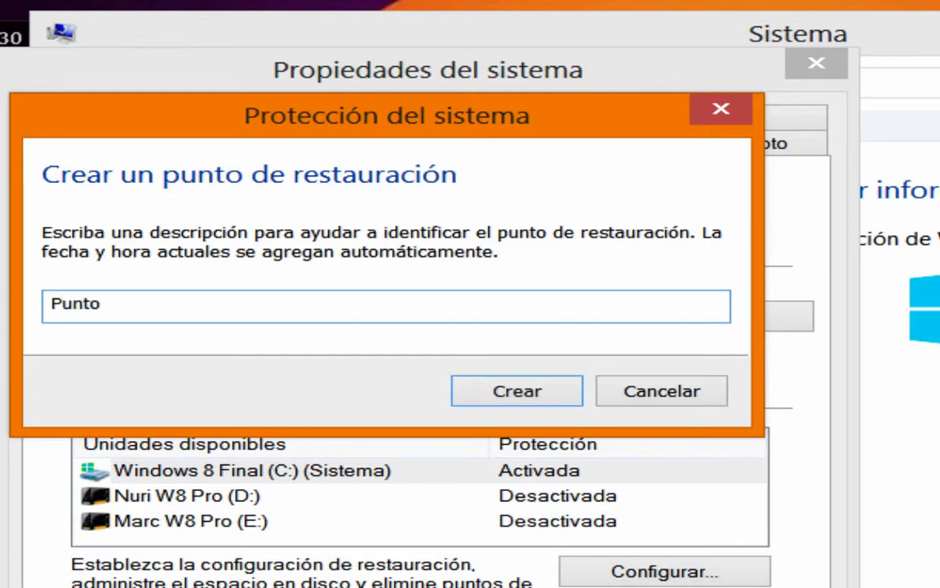
type(" prueba")
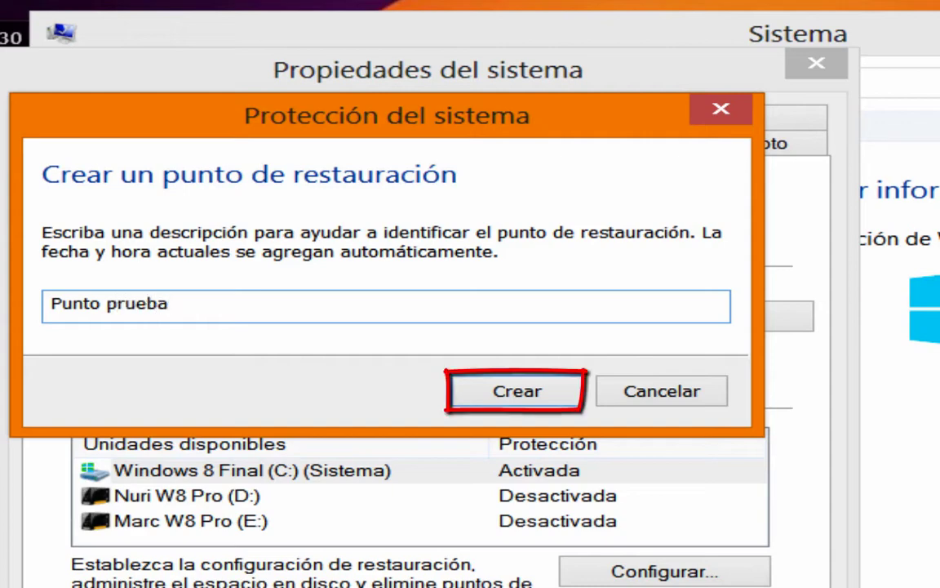
left_click(528, 391)
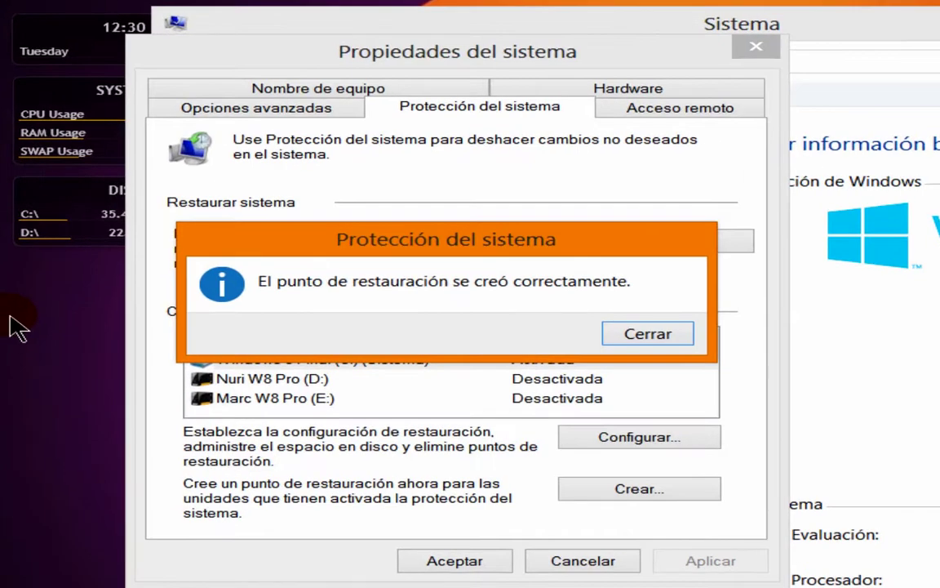
left_click(651, 335)
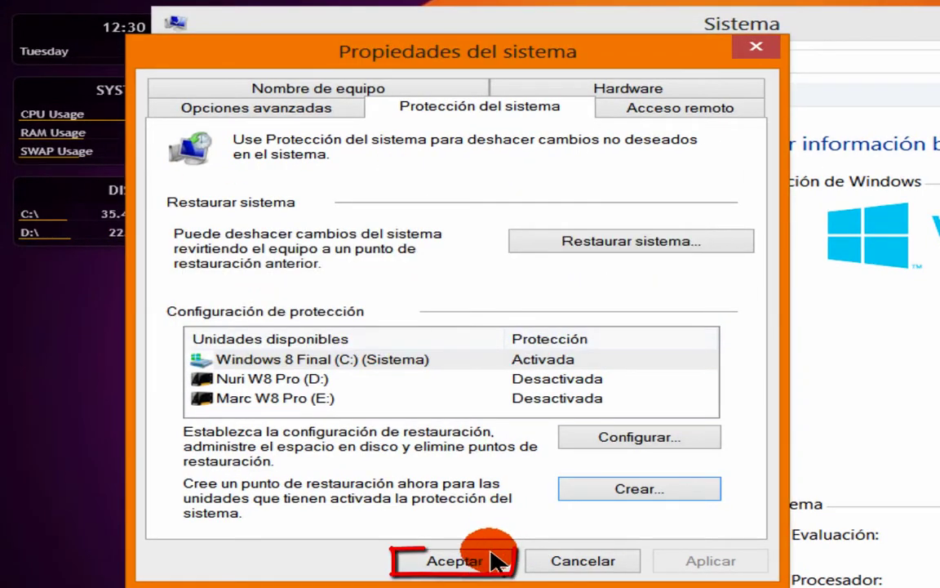
Accept the system properties and close the System window
left_click(454, 561)
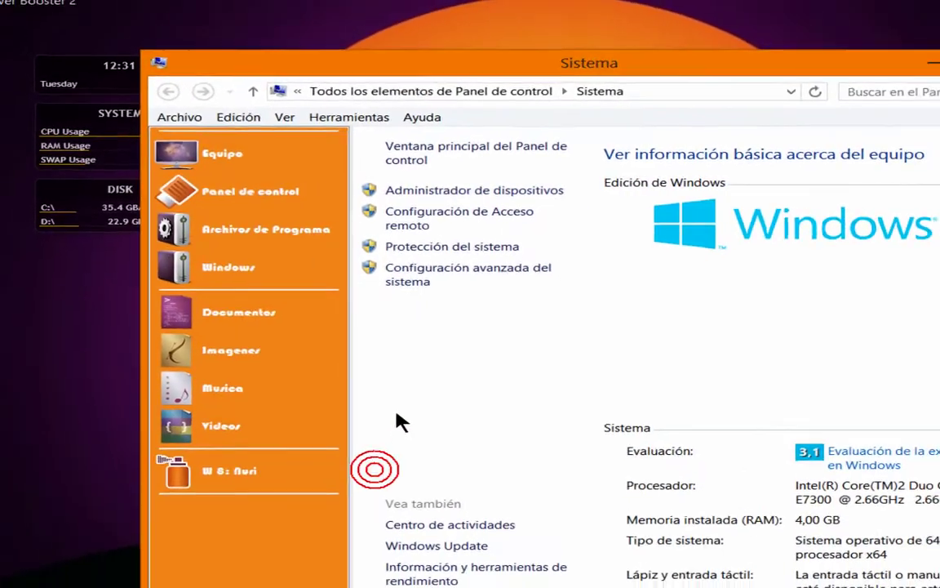
left_click(425, 403)
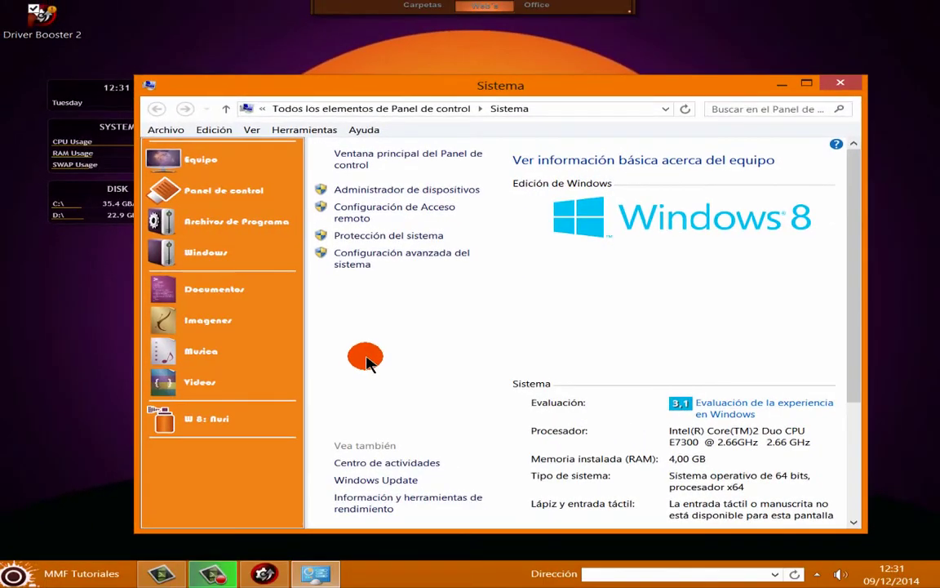
left_click(840, 84)
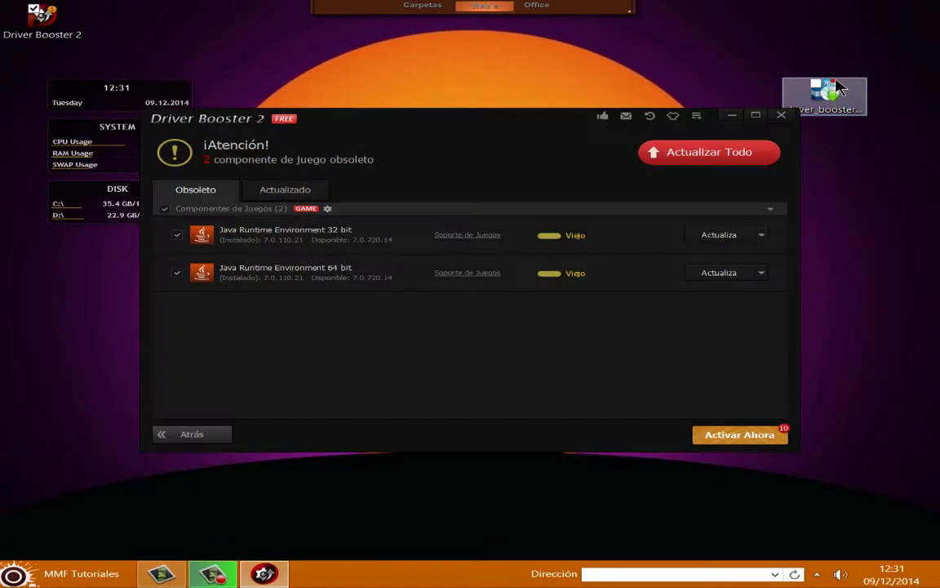
Close the Driver Booster 2 window and exit its instance still running in the background
left_click(784, 117)
left_click(816, 573)
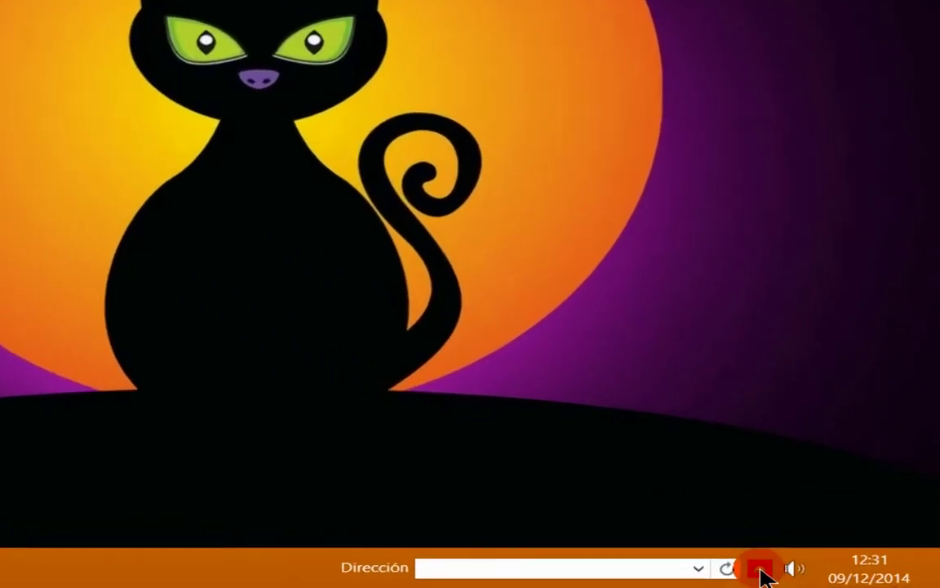
left_click(830, 483)
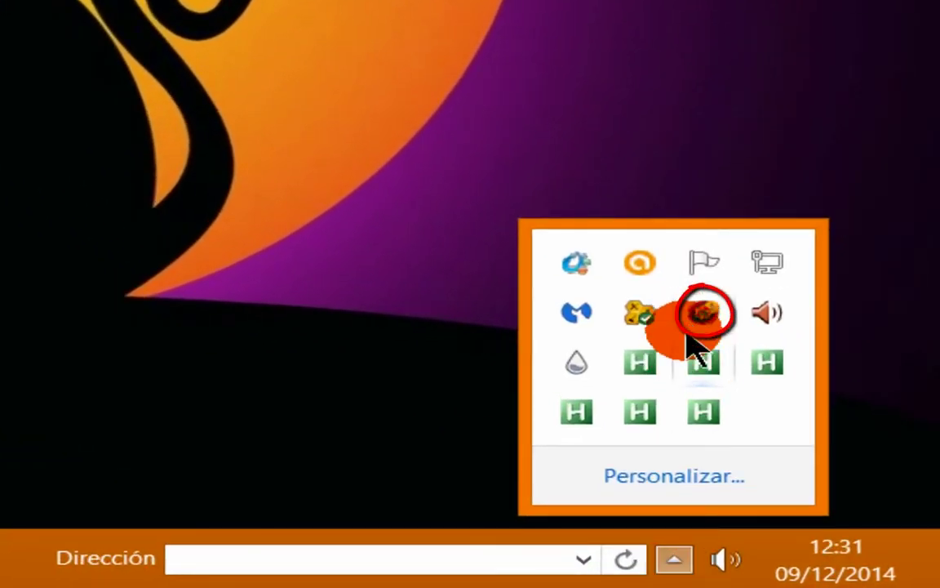
right_click(705, 312)
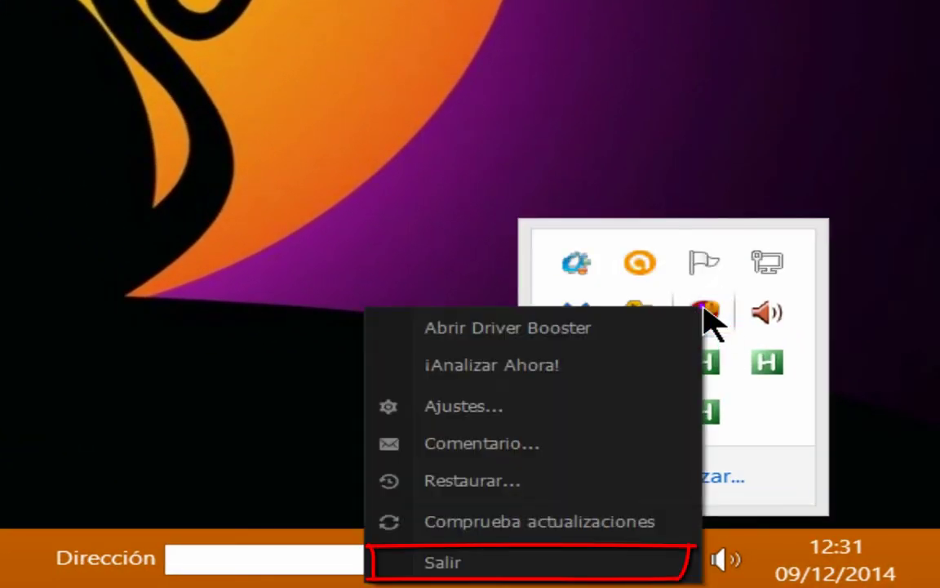
left_click(448, 563)
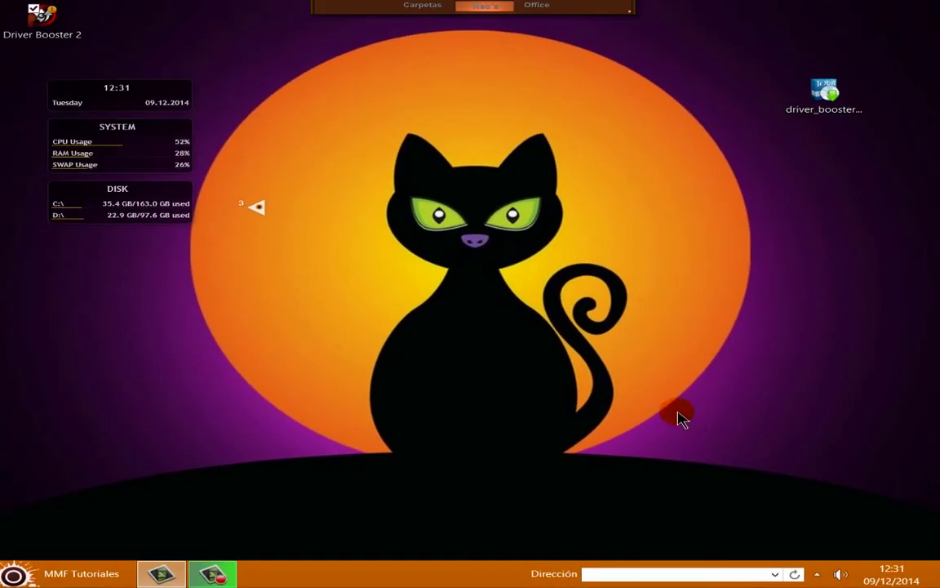
Relaunch Driver Booster 2 and scan the computer for outdated drivers and game components
left_click(46, 21)
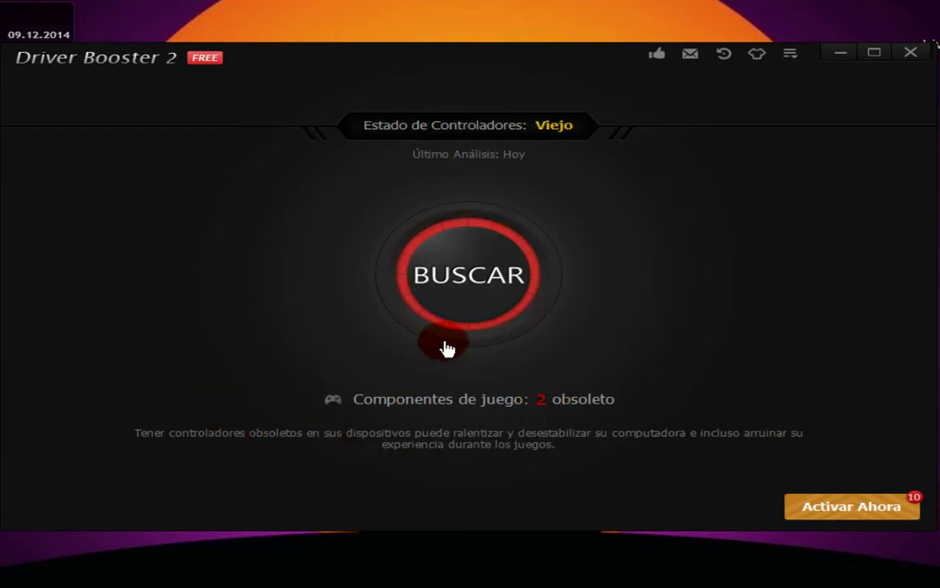
left_click(472, 281)
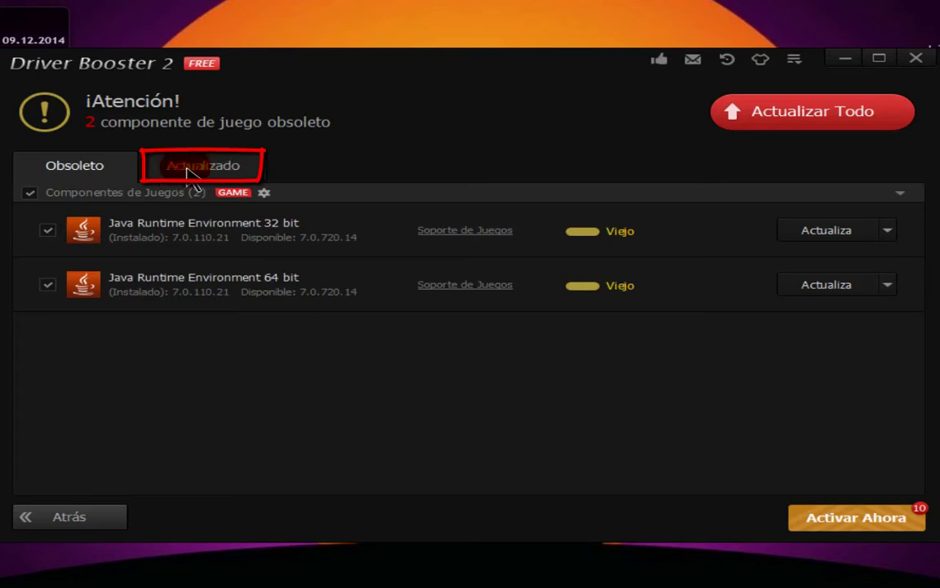
Review the list of device drivers that are already up to date
left_click(218, 169)
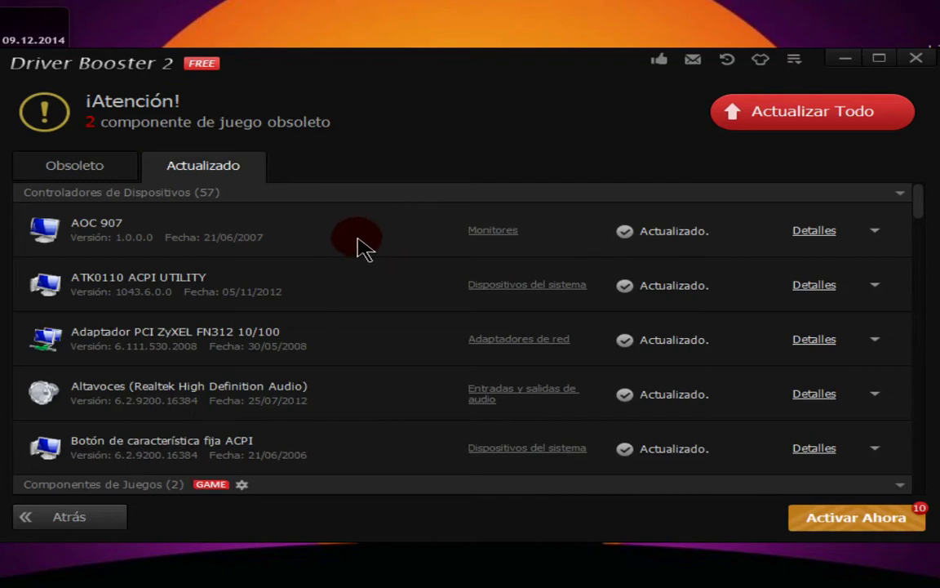
scroll(231, 290, "down", 6)
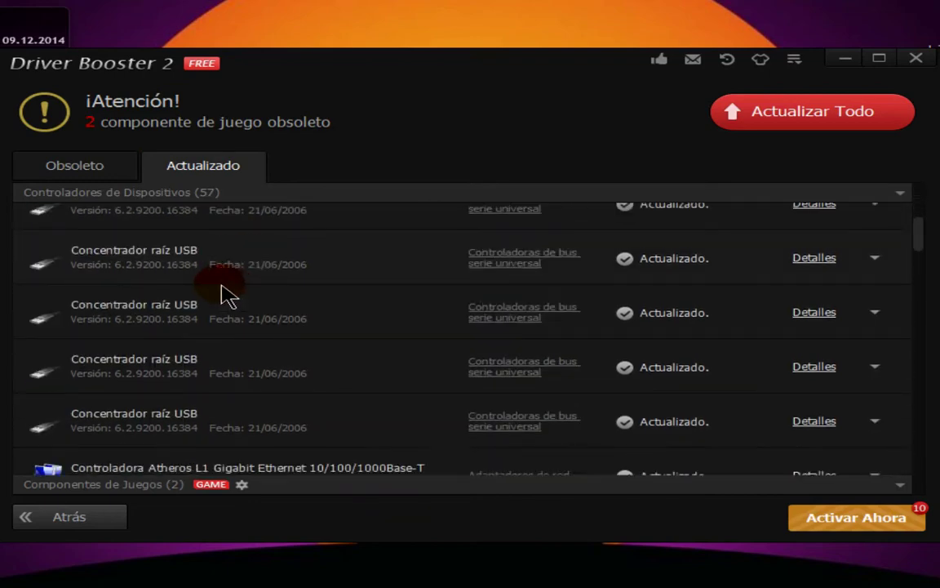
scroll(245, 293, "down", 3)
scroll(272, 293, "up", 3)
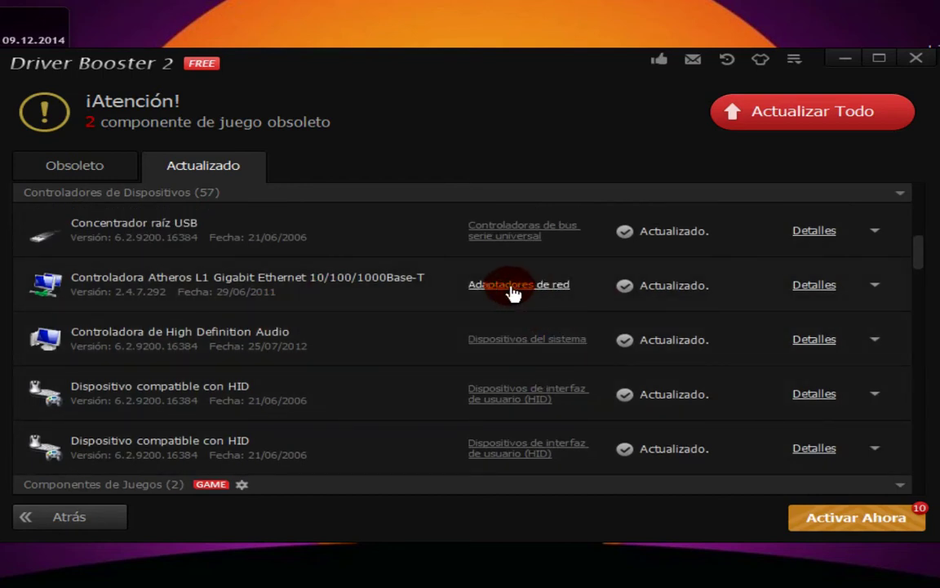
scroll(510, 265, "up", 3)
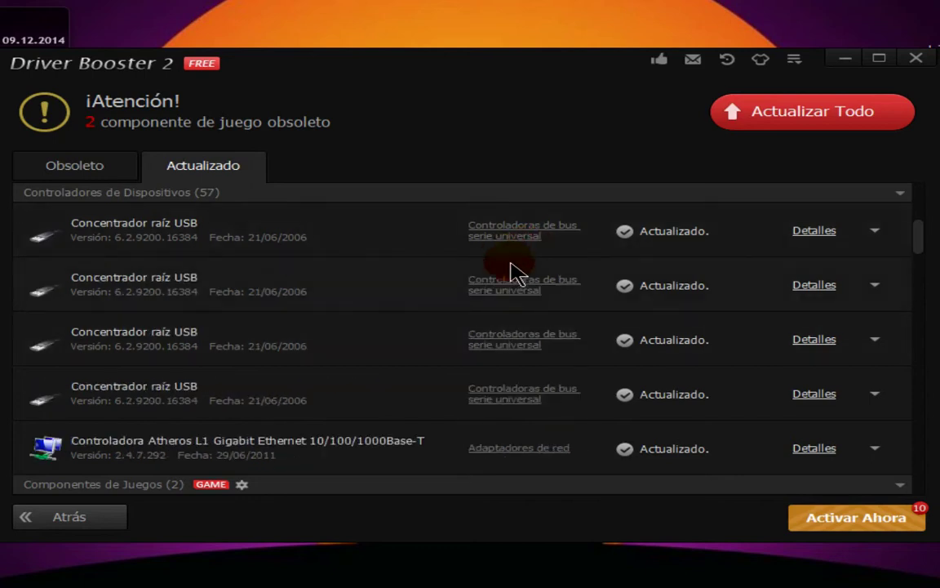
Check the driver details of a USB root hub and the restore points listed in the Rescue Center
left_click(875, 287)
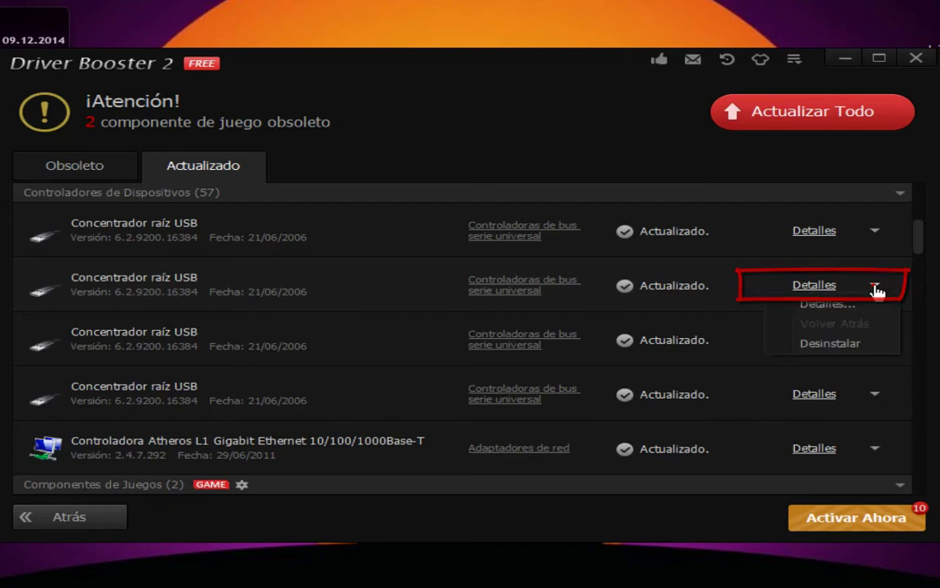
left_click(827, 304)
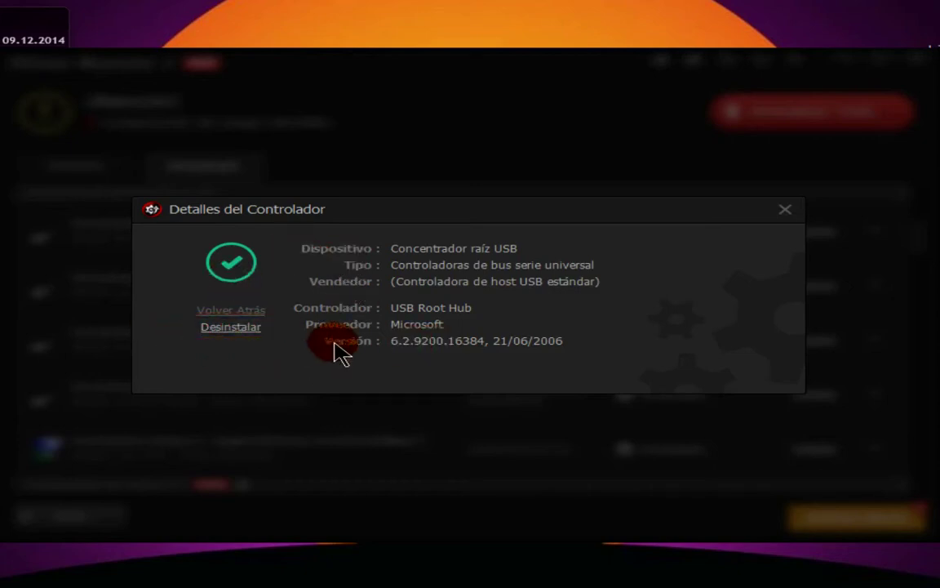
left_click(785, 214)
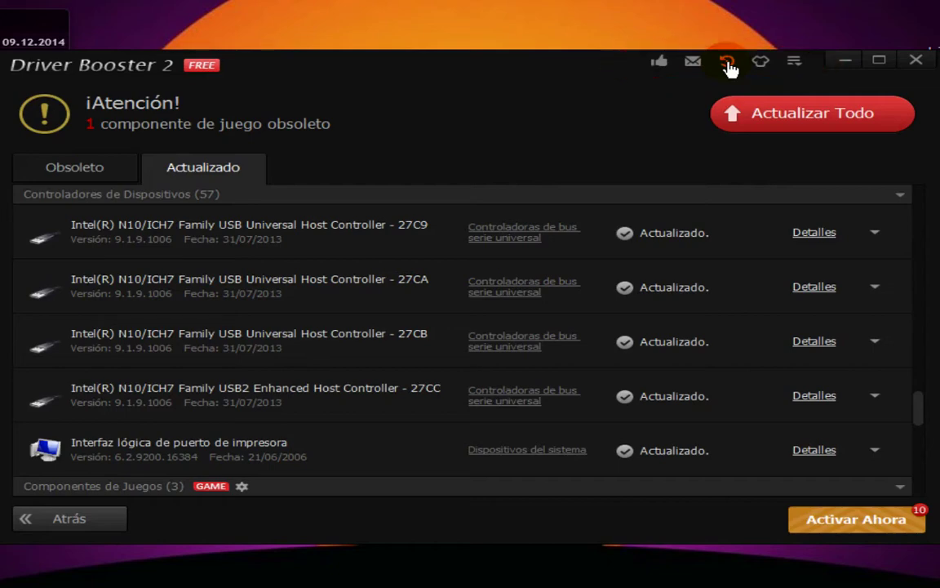
left_click(727, 64)
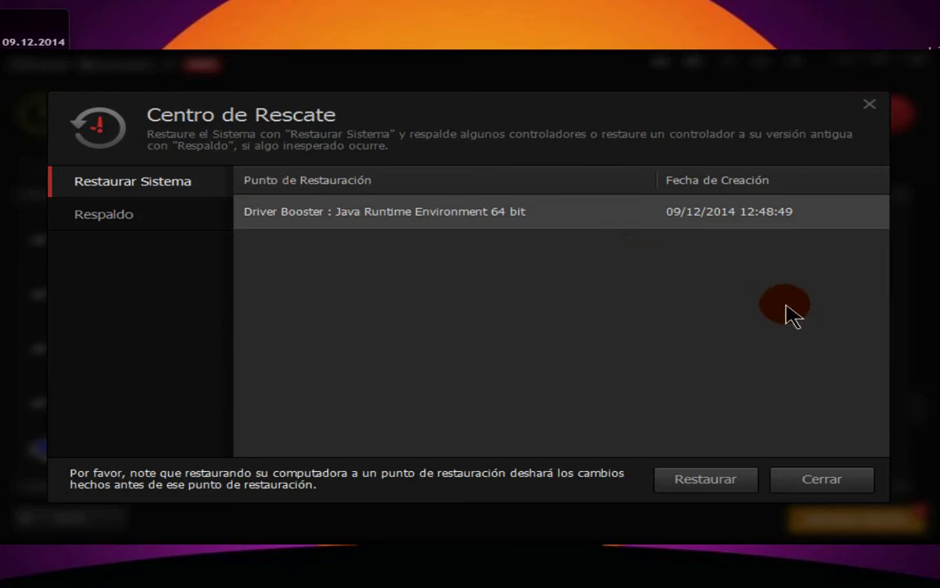
left_click(822, 480)
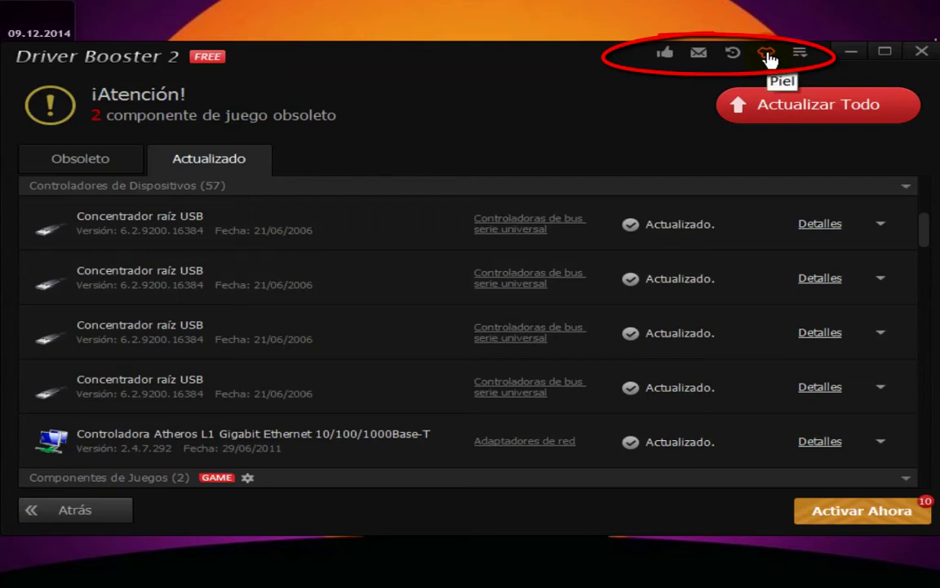
Try the white program skin and switch back to the black one
left_click(768, 55)
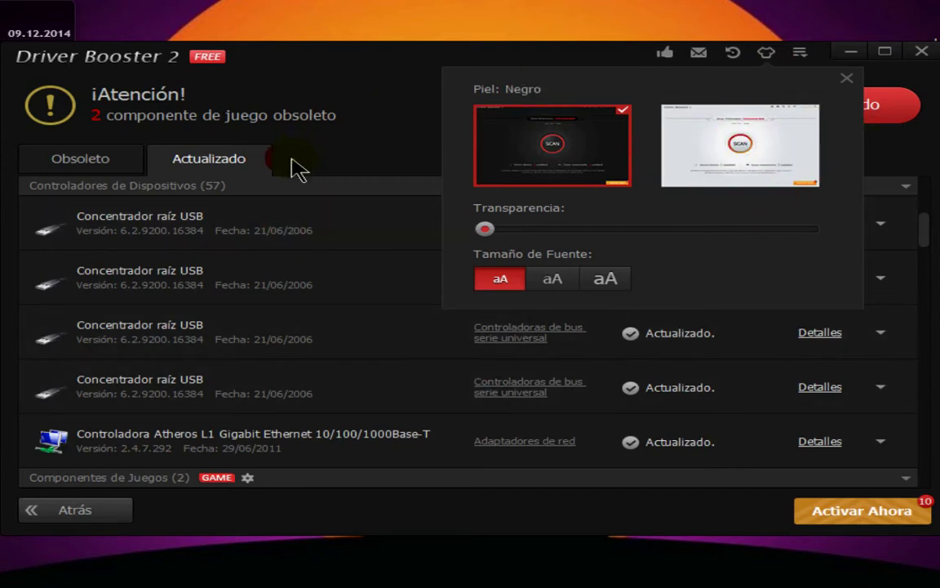
left_click(741, 145)
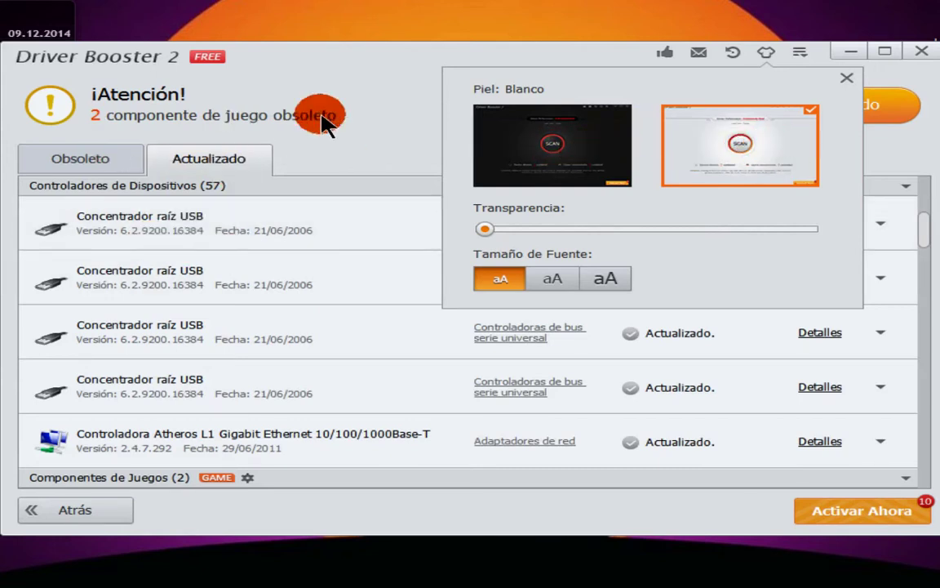
left_click(374, 136)
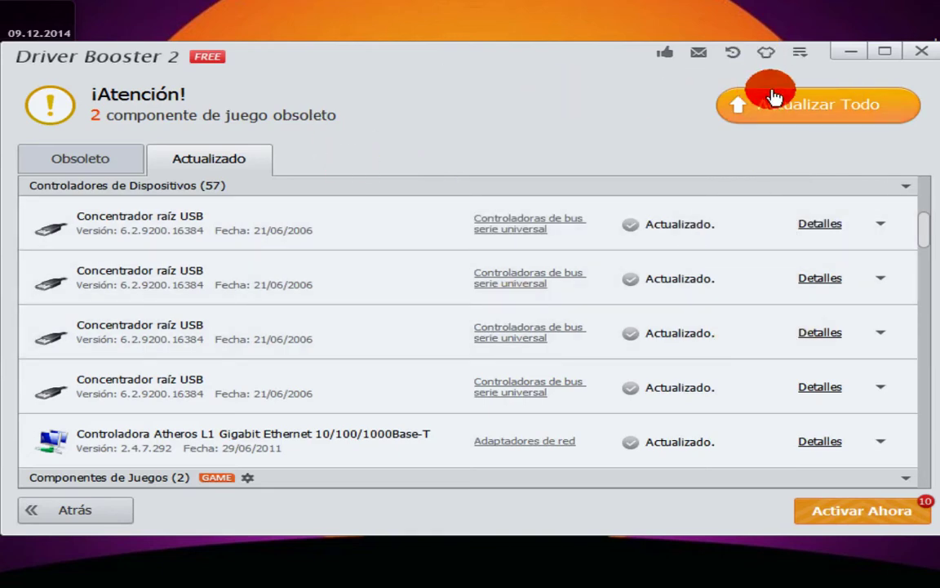
left_click(766, 55)
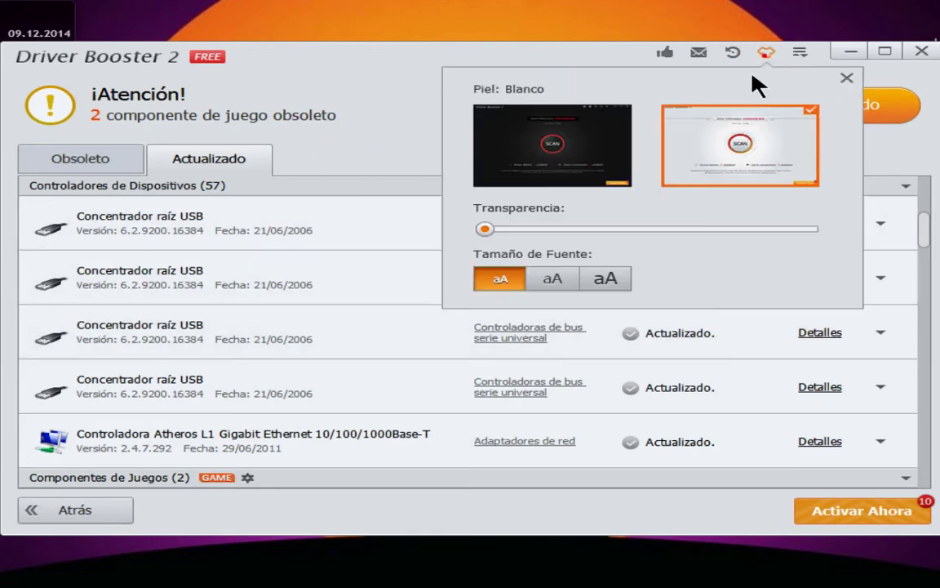
left_click(612, 147)
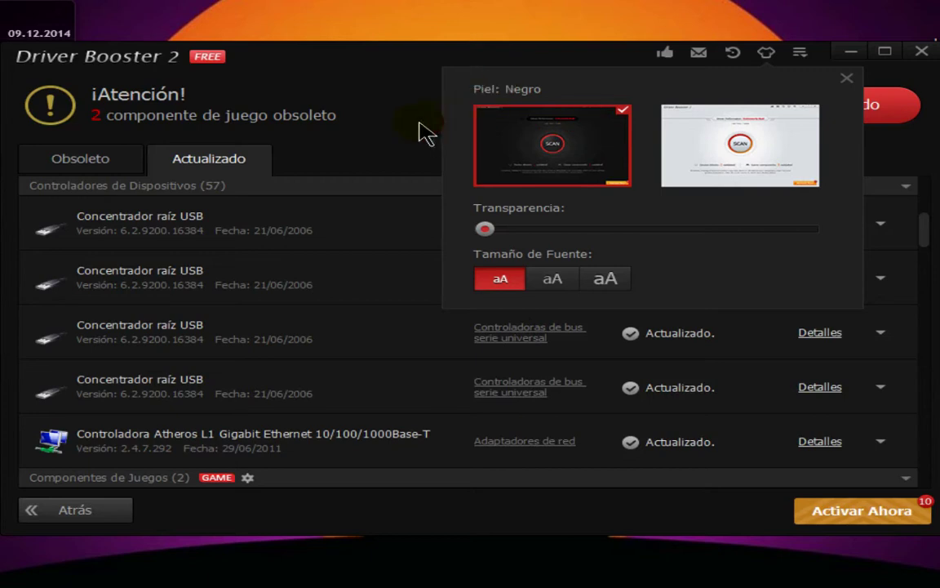
left_click(846, 78)
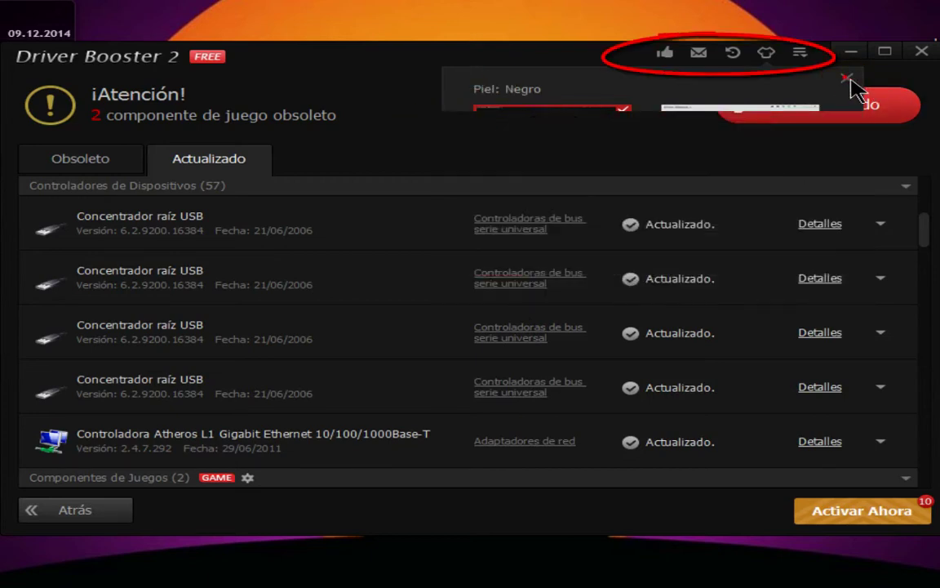
Review the general, scan and driver settings, including the option to create a restore point before installing drivers
left_click(801, 54)
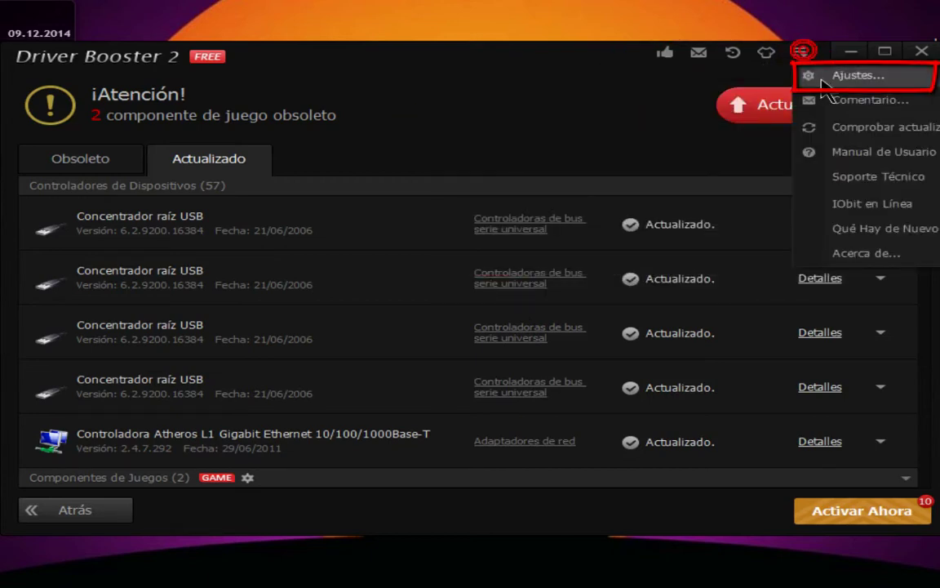
left_click(857, 79)
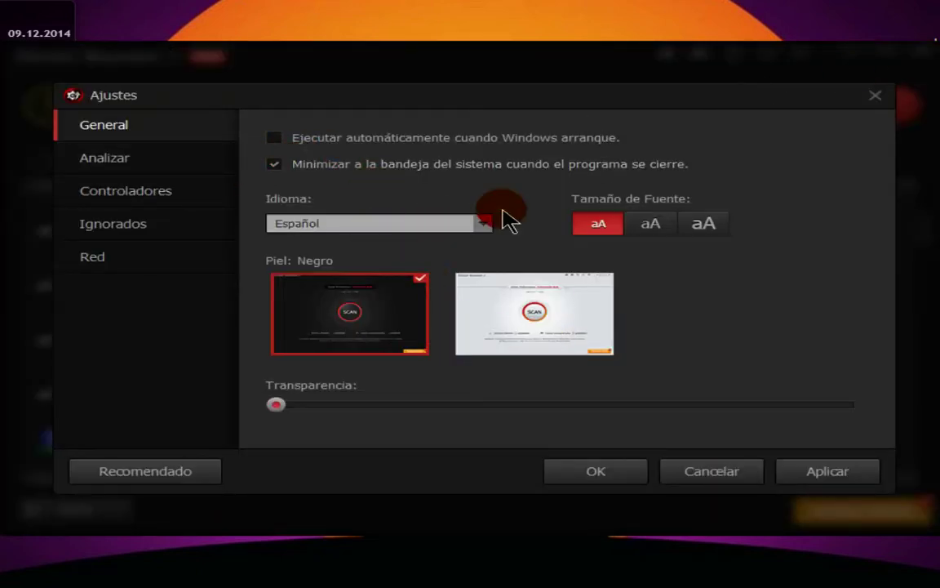
left_click(103, 162)
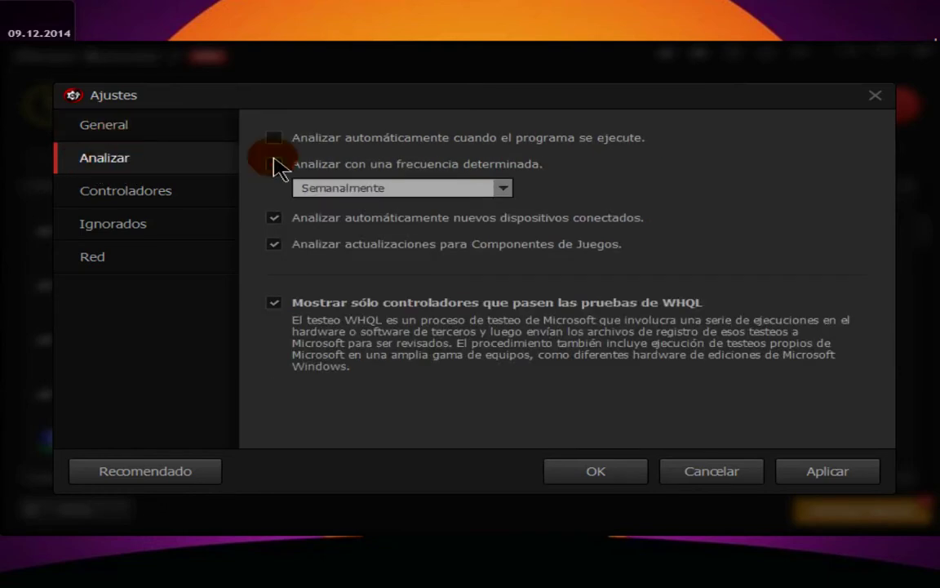
left_click(137, 204)
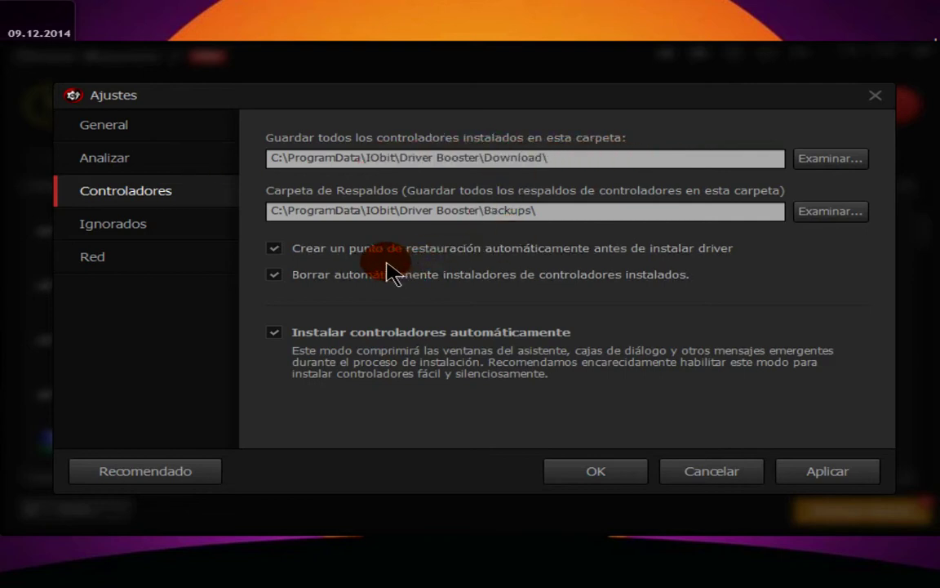
left_click(272, 249)
left_click(277, 257)
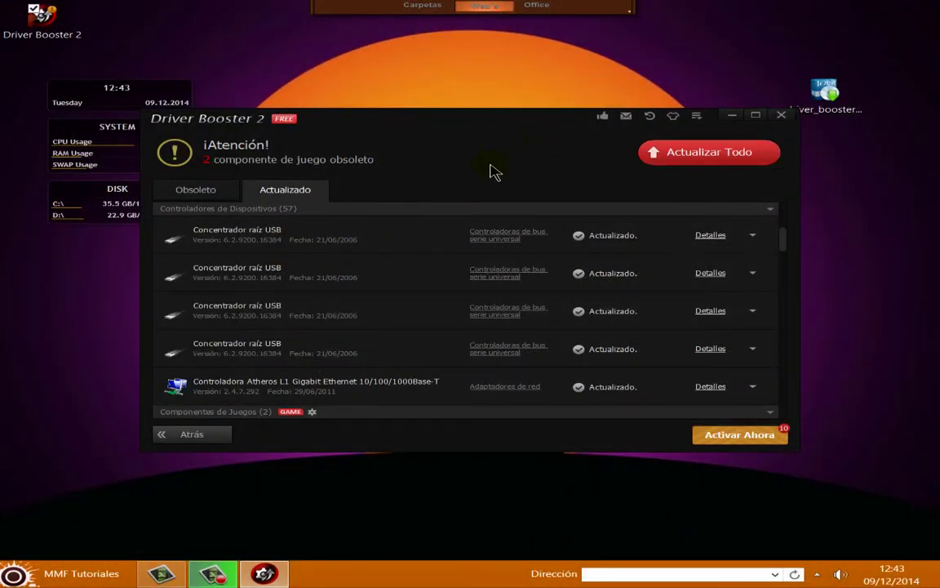
In the outdated list, deselect Java Runtime Environment 32 bit and update only Java Runtime Environment 64 bit
left_click(211, 194)
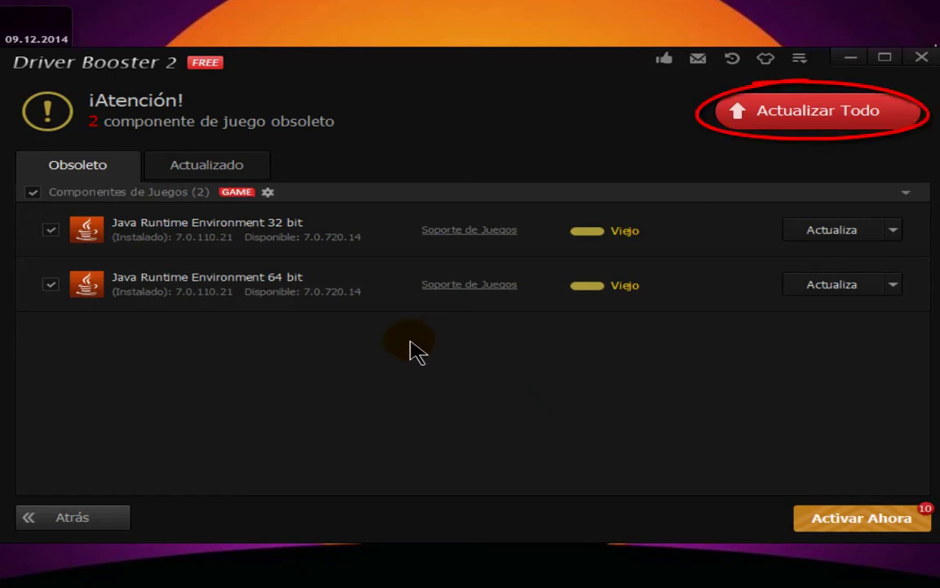
left_click(848, 113)
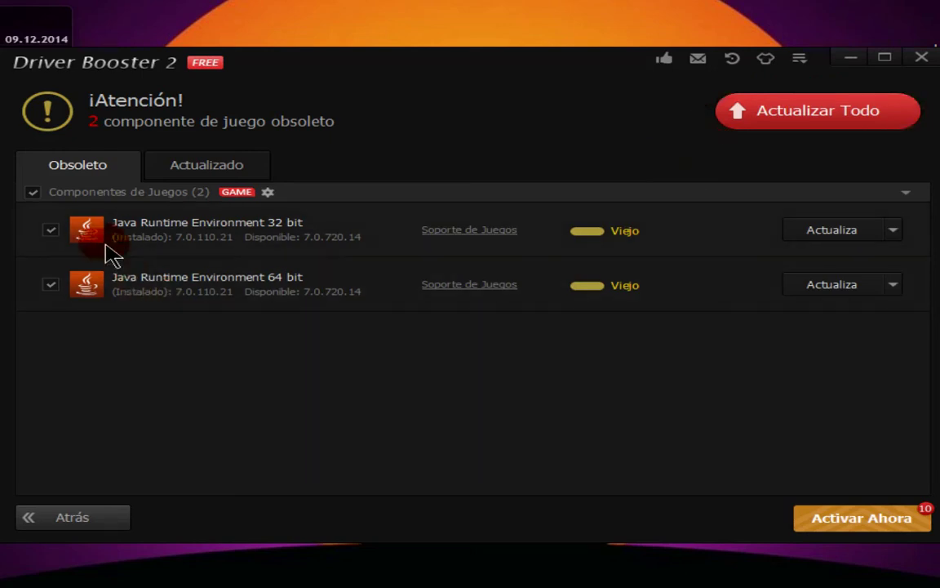
left_click(51, 231)
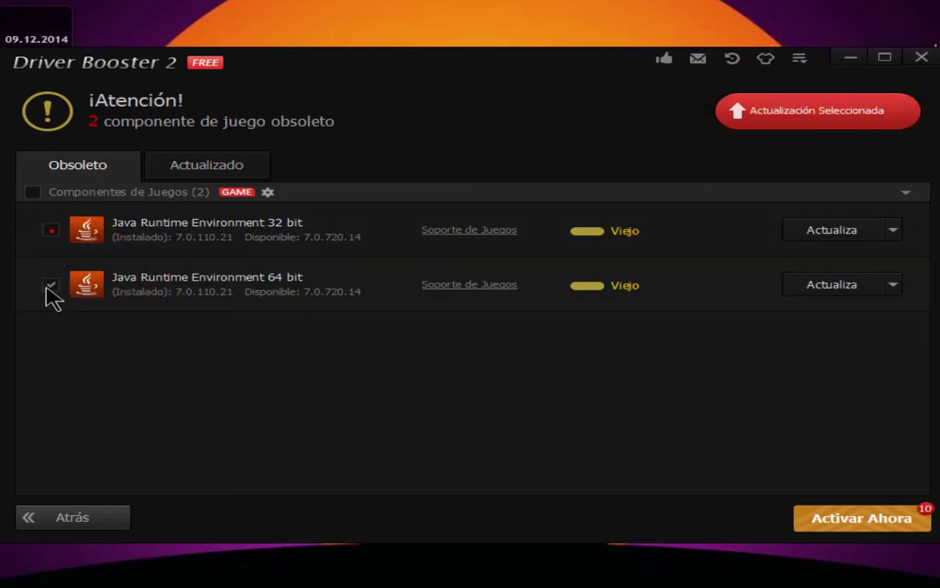
left_click(830, 286)
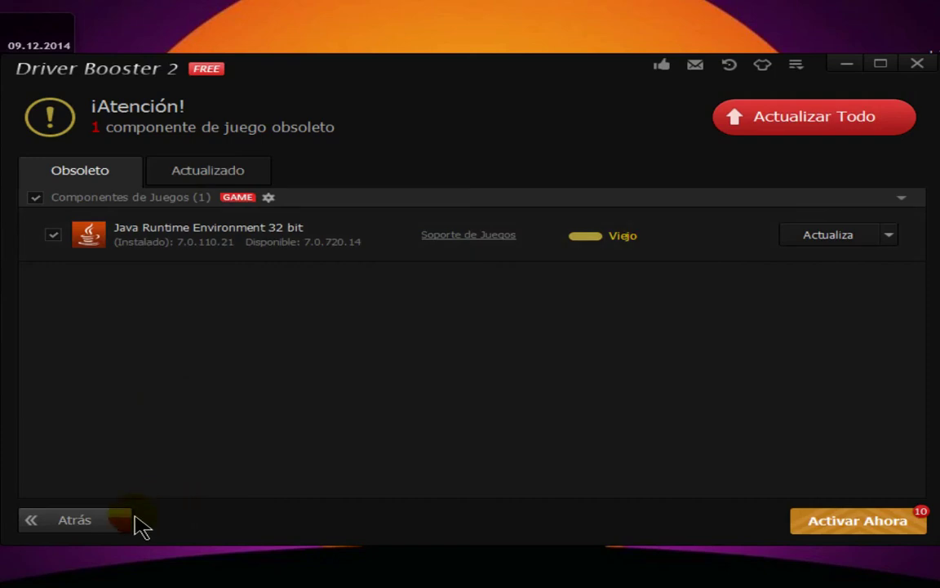
Scan the computer again and review the full list of up-to-date drivers and game components
left_click(70, 524)
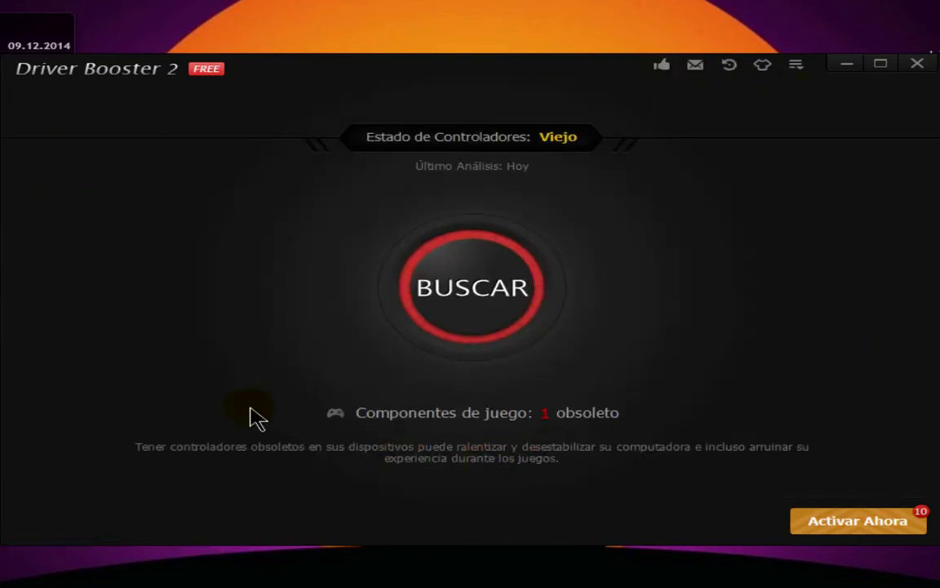
left_click(488, 297)
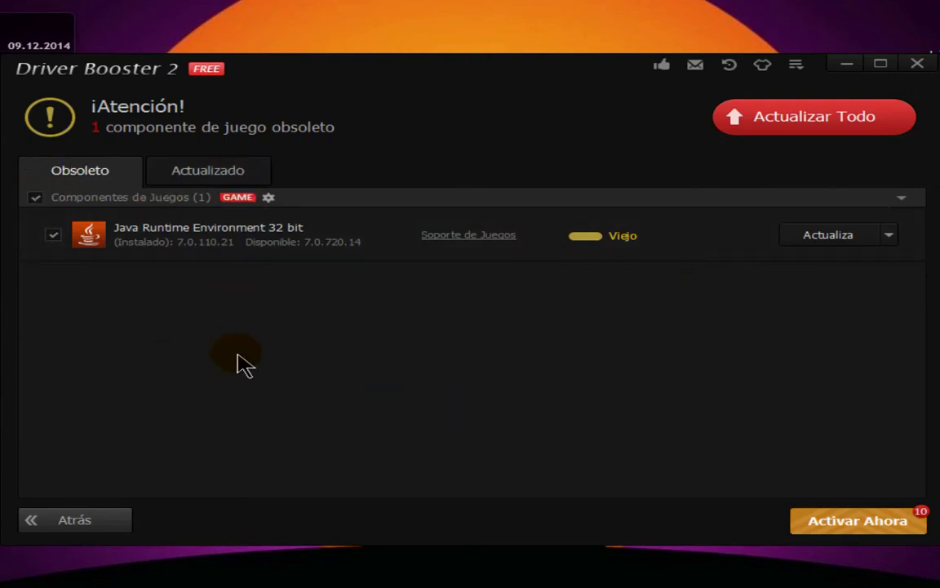
left_click(206, 176)
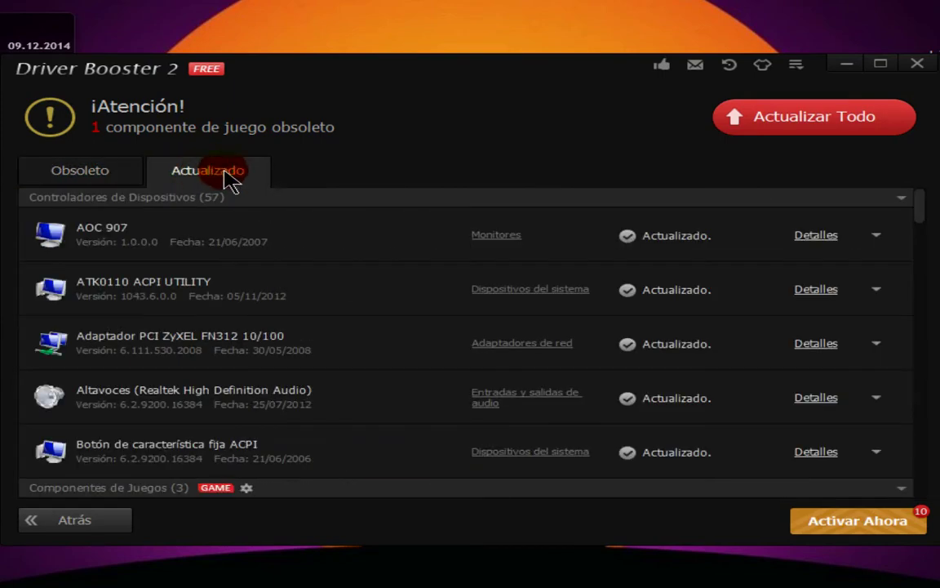
scroll(408, 265, "down", 5)
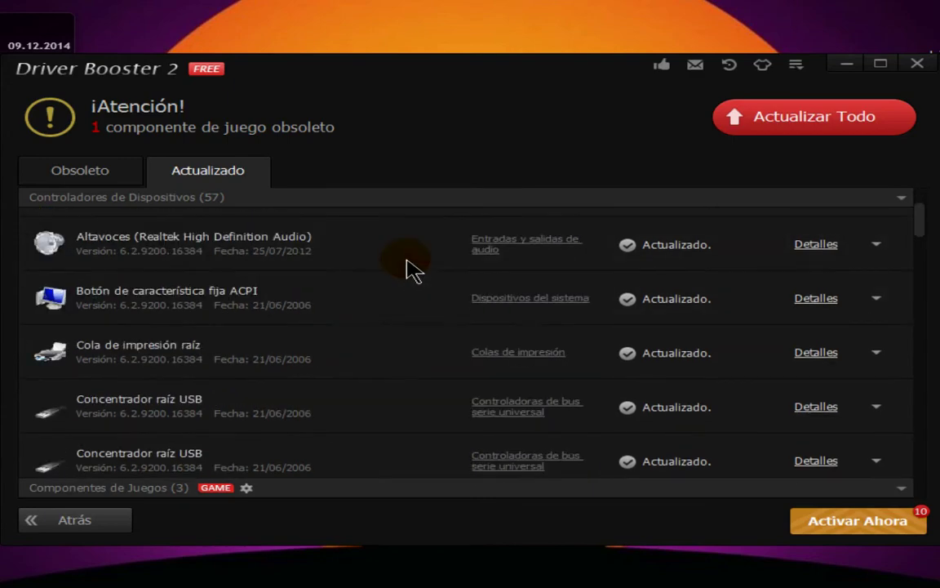
scroll(406, 263, "down", 10)
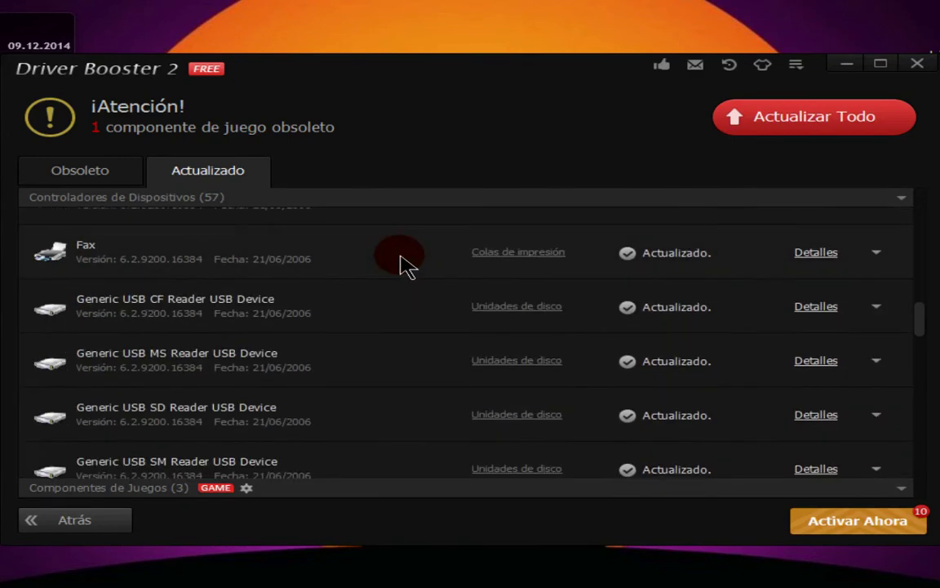
scroll(289, 247, "down", 15)
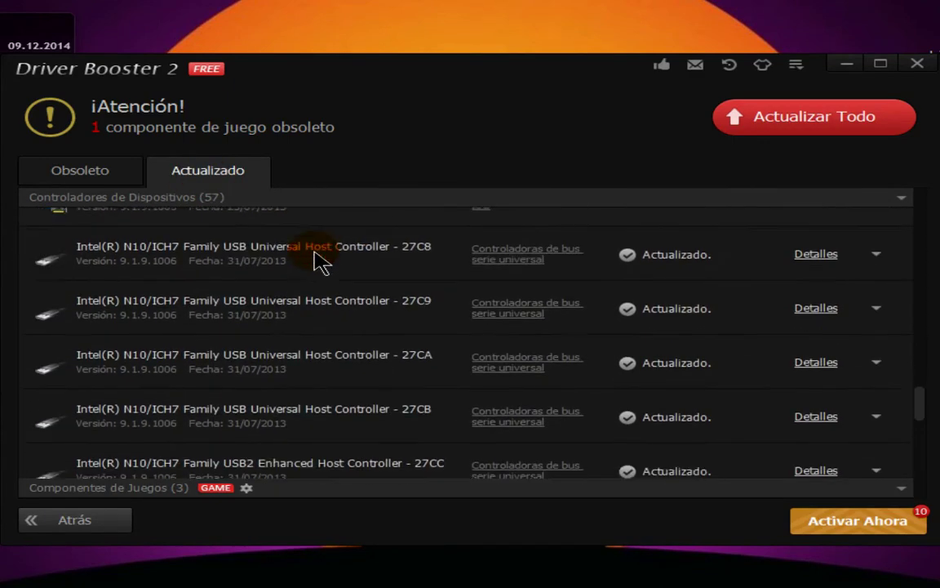
scroll(314, 260, "down", 10)
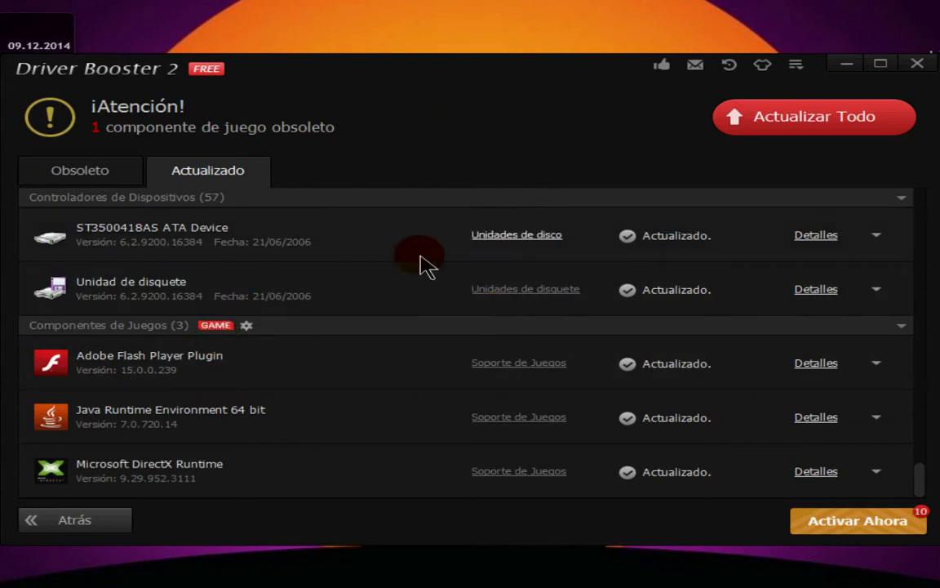
Check the options and driver details of the Intel N10/ICH7 USB Universal Host Controller - 27CA, then close the details
scroll(418, 275, "up", 2)
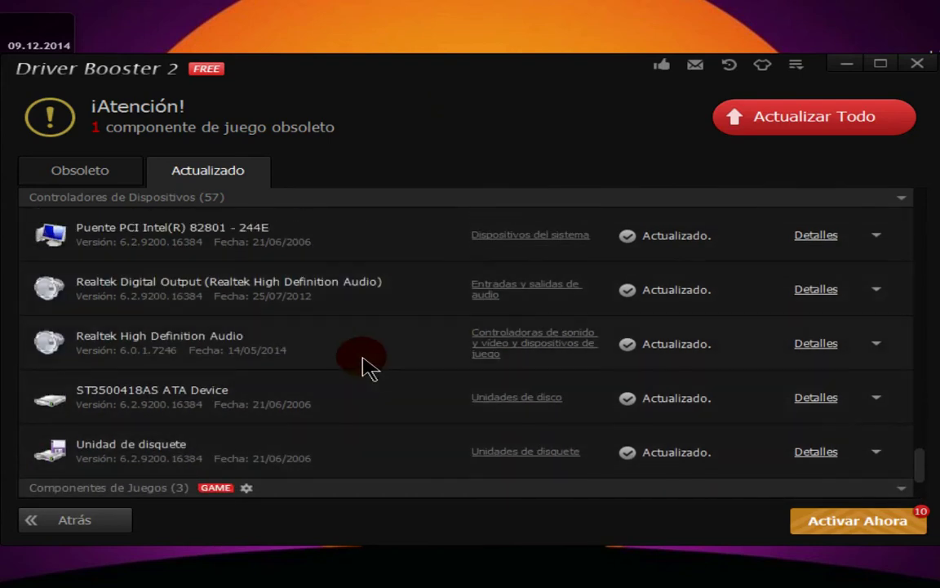
scroll(367, 365, "up", 3)
scroll(369, 364, "up", 1)
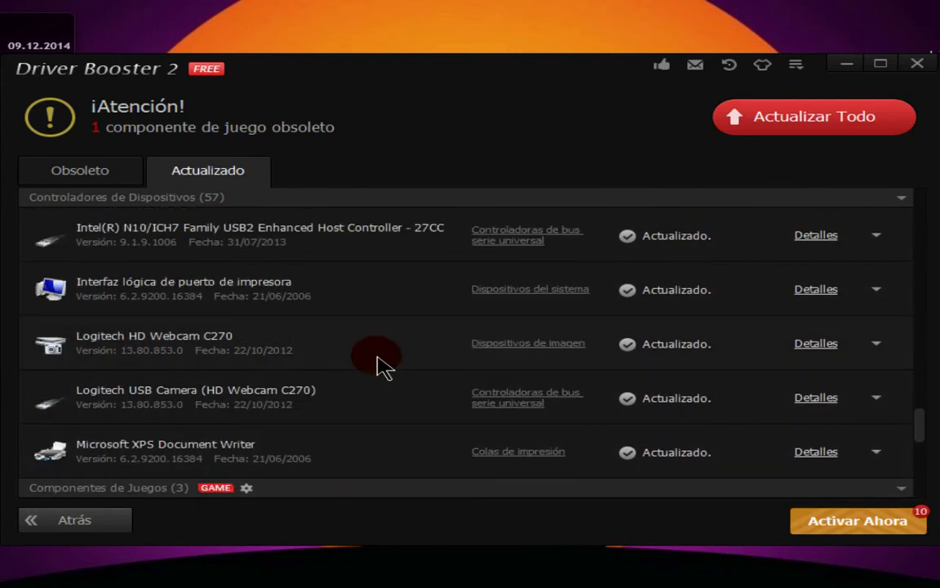
scroll(383, 366, "up", 1)
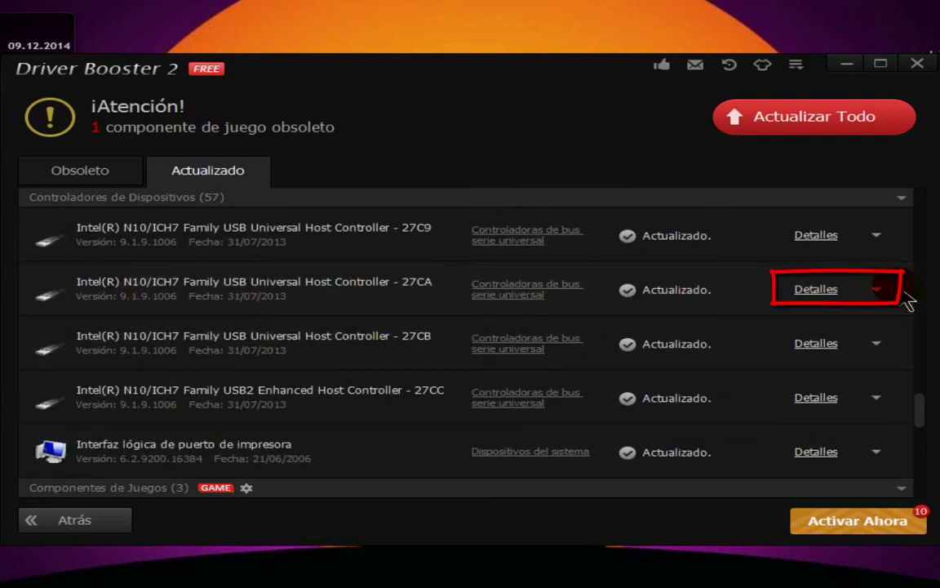
left_click(878, 292)
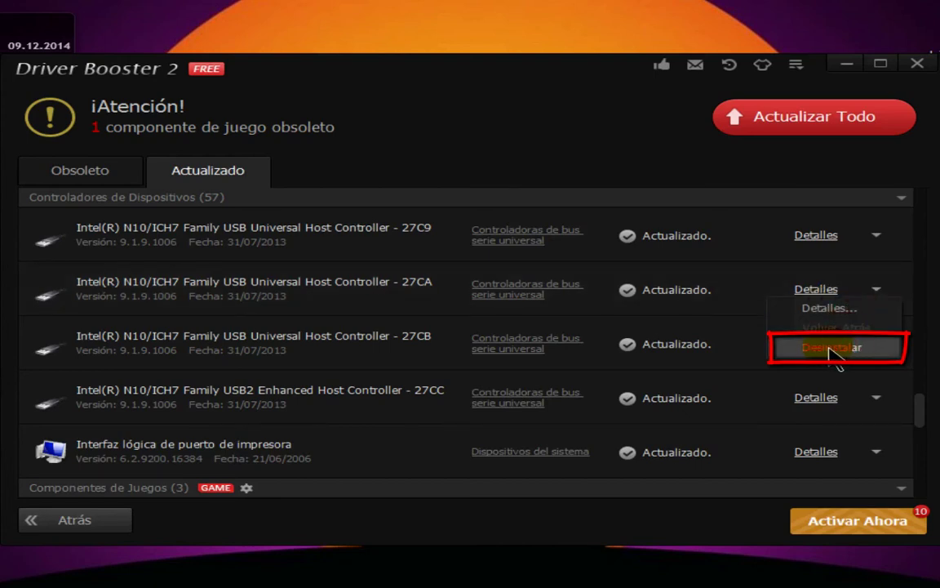
left_click(820, 307)
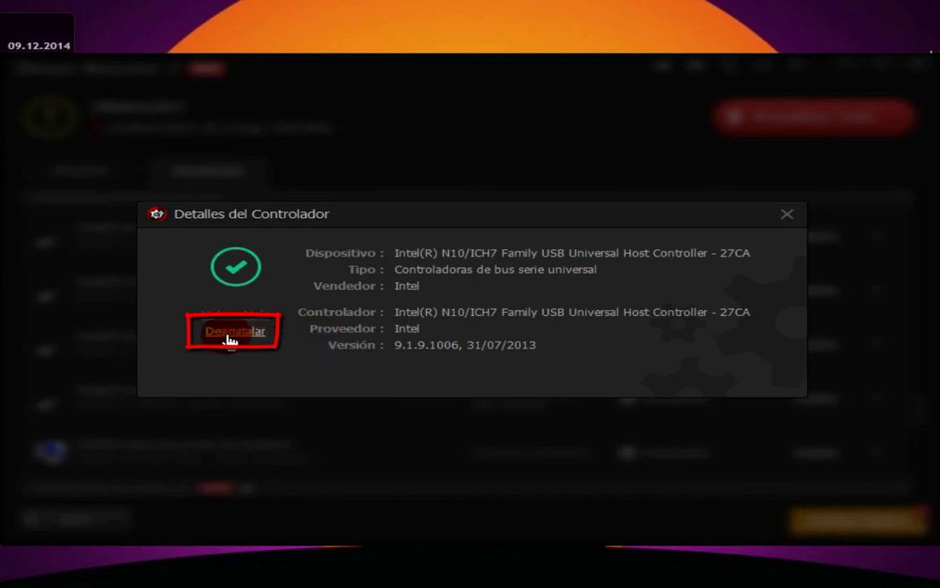
left_click(788, 215)
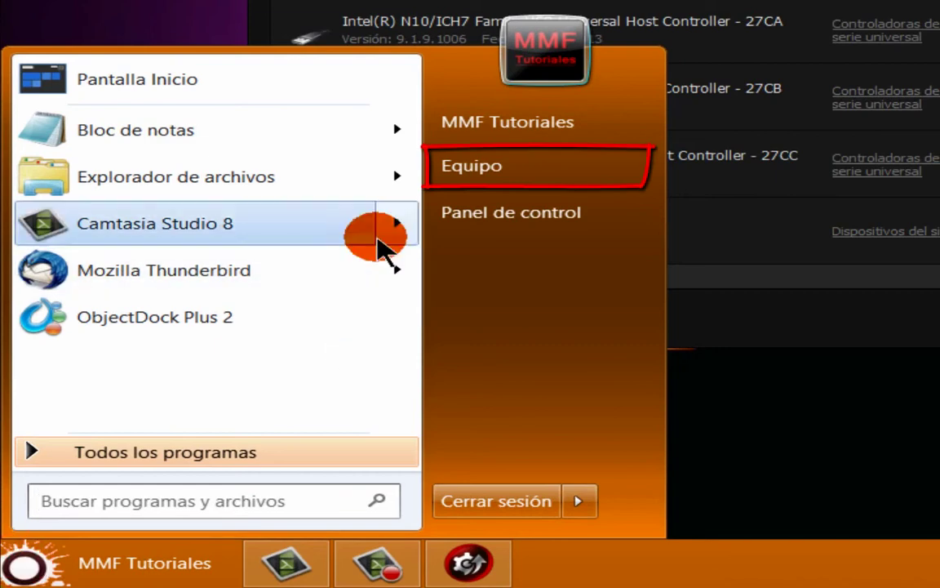
Open the computer's system protection properties in Windows and start the System Restore wizard
right_click(457, 171)
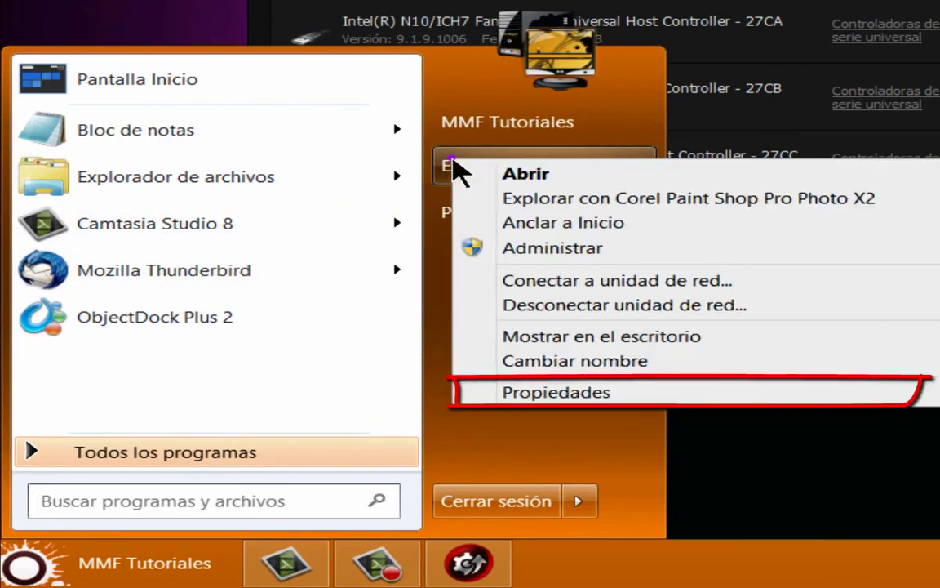
left_click(576, 394)
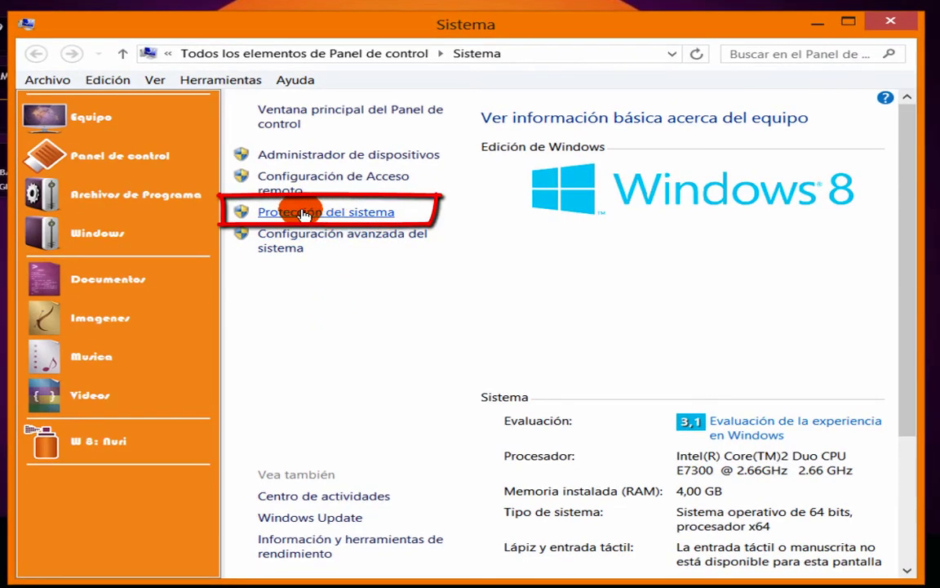
left_click(294, 213)
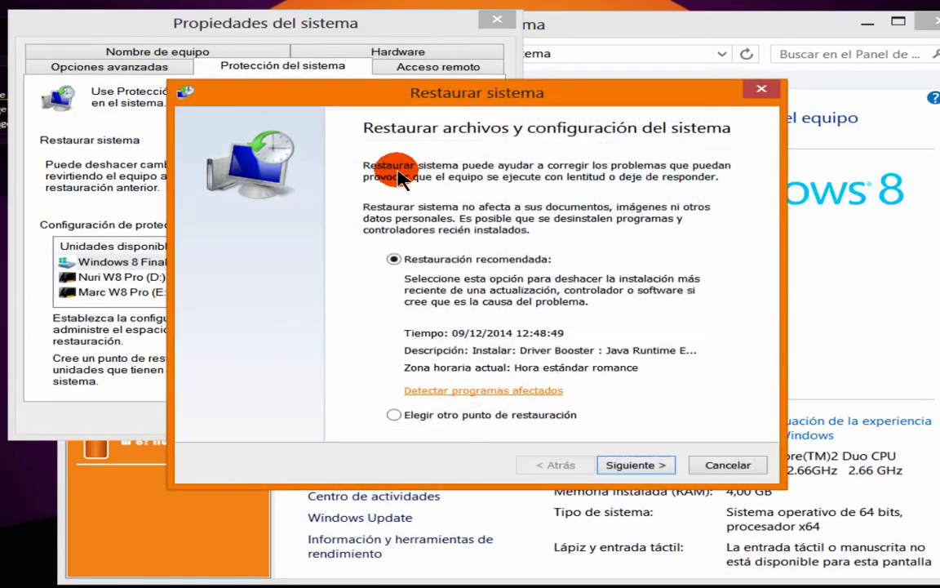
left_click_drag(494, 96, 501, 45)
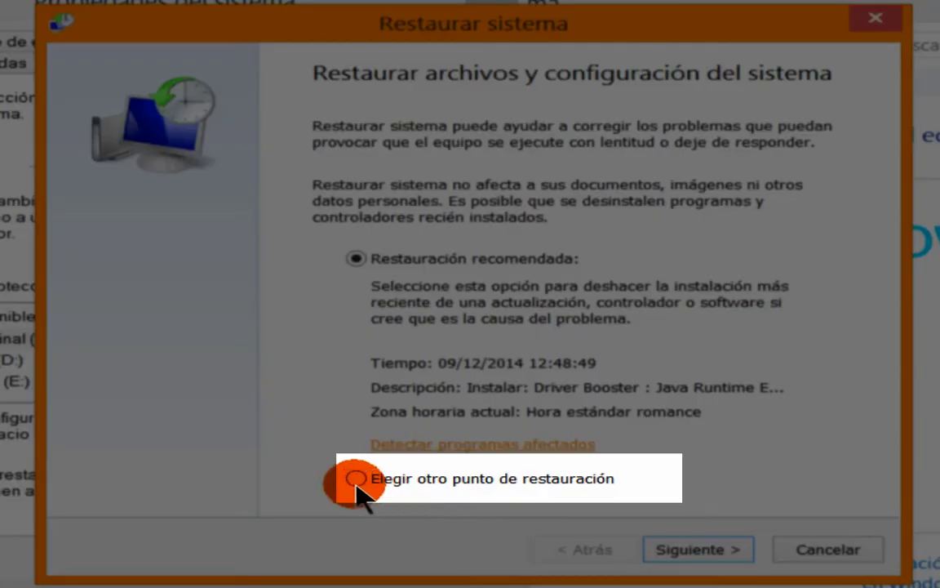
In System Restore, opt for a different restore point, select the manual point "Punto prueba" and show more restore points
left_click(357, 477)
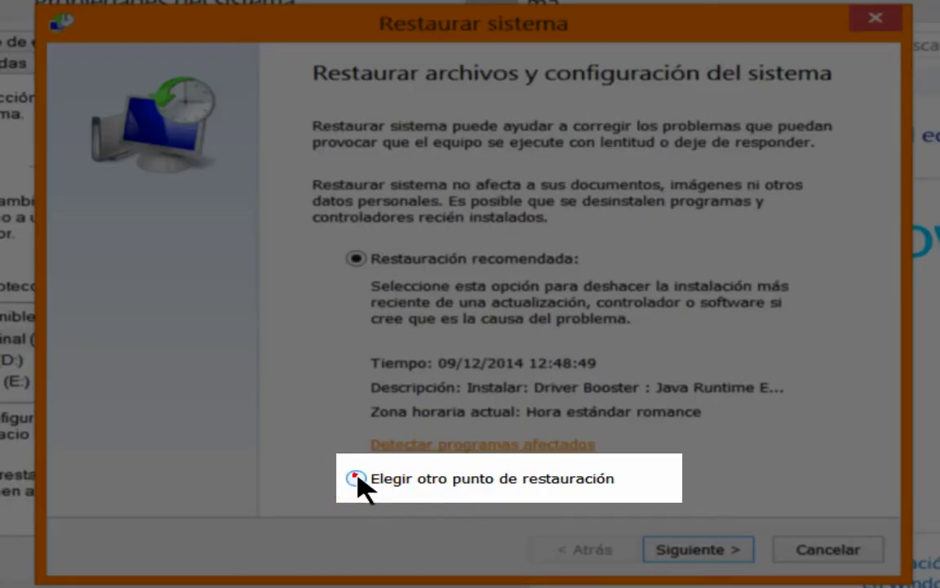
left_click(688, 545)
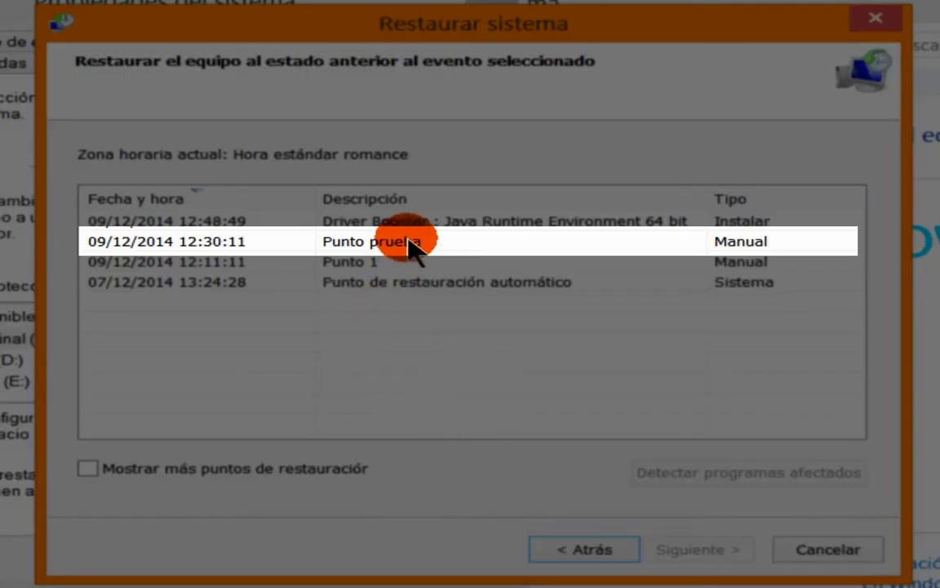
left_click(405, 249)
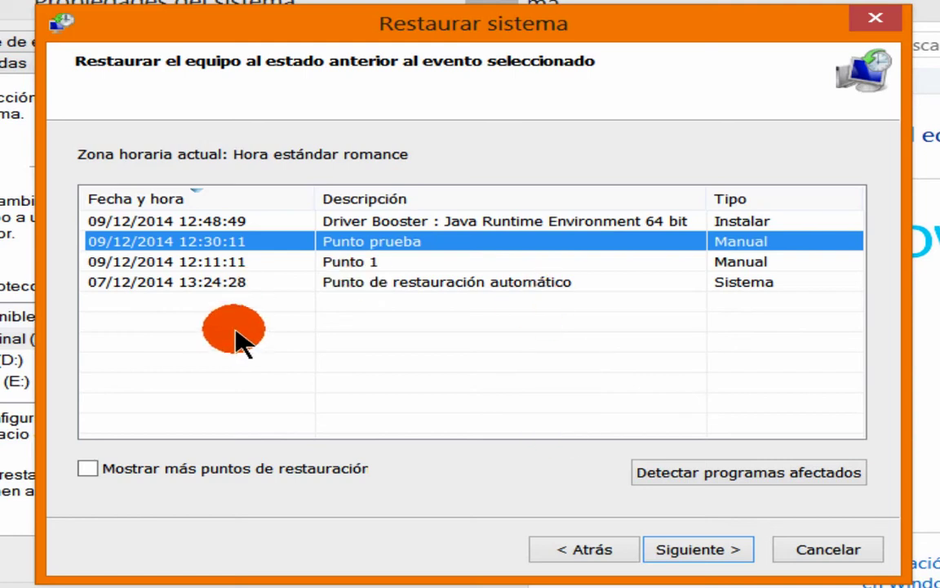
left_click(87, 469)
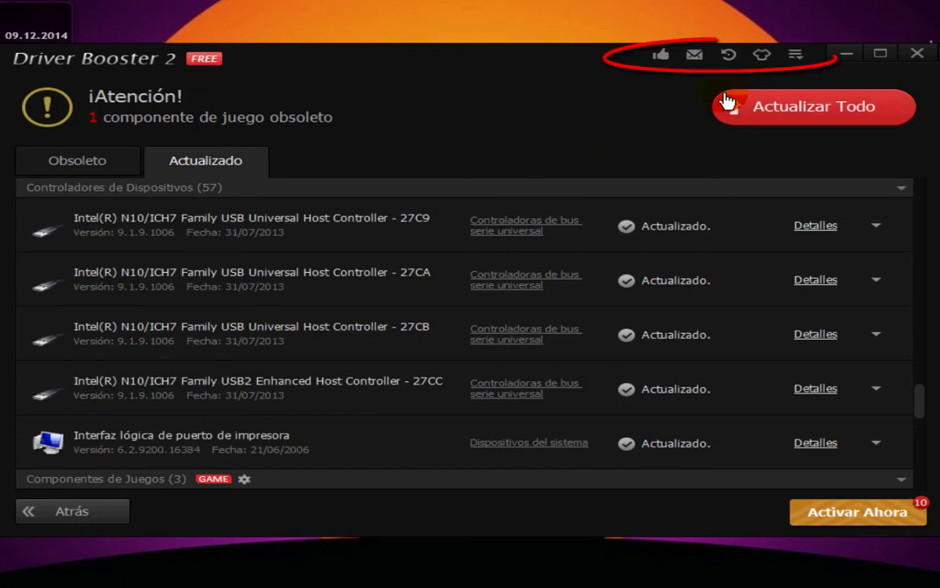
Check the Java Runtime Environment 64 bit restore point in Driver Booster's Rescue Center, then close it
left_click(729, 56)
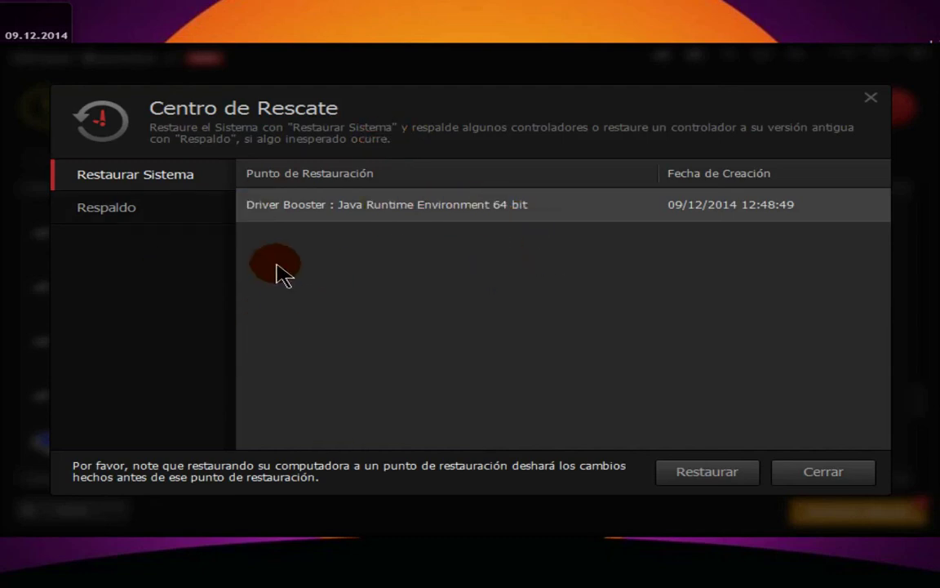
left_click(359, 225)
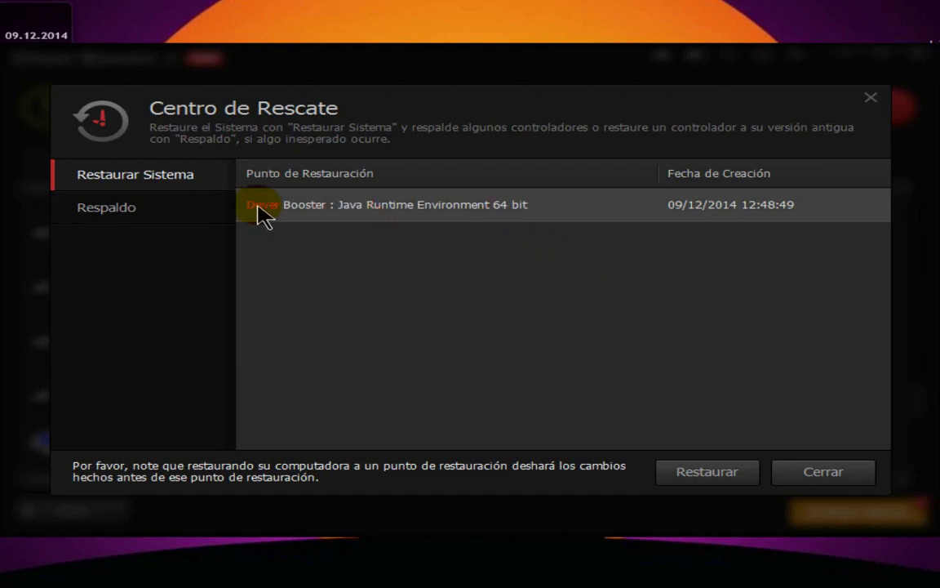
left_click(324, 210)
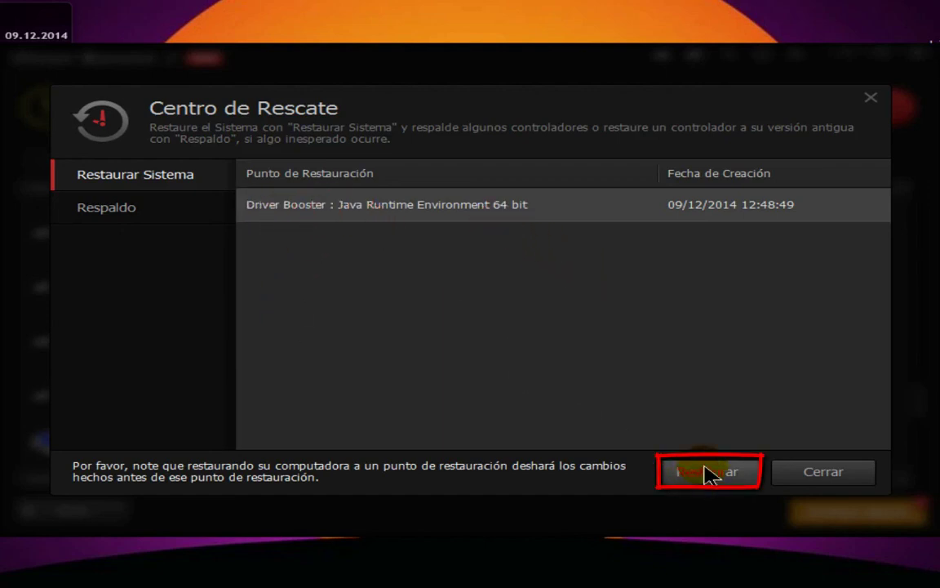
left_click(870, 98)
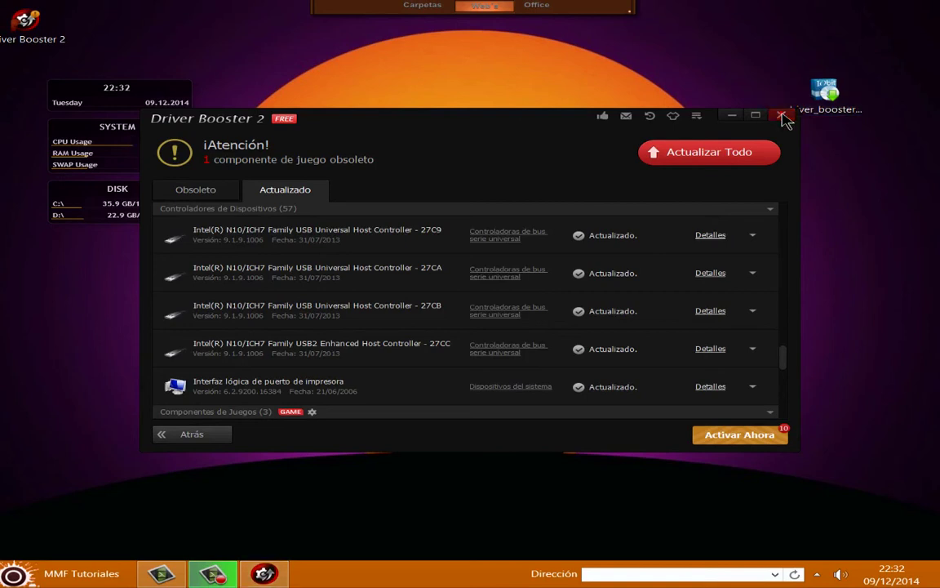
Close Driver Booster 2 and delete the driver_booster_setup.exe installer from the desktop
left_click(781, 116)
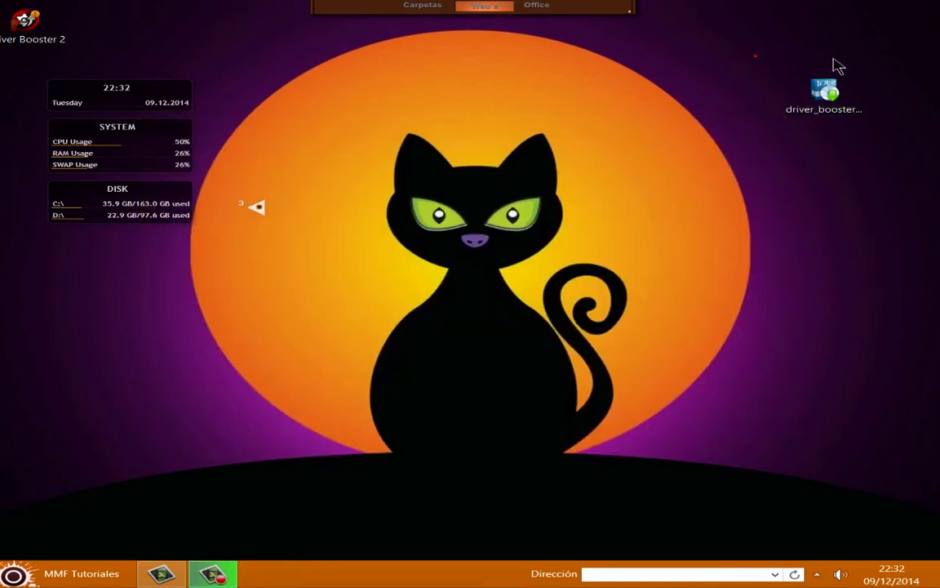
left_click_drag(838, 66, 878, 181)
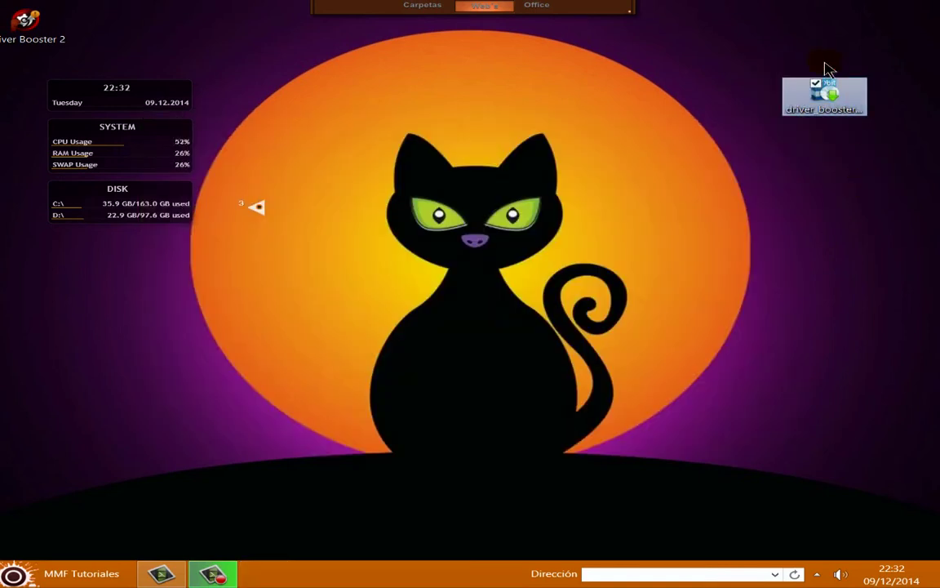
right_click(824, 92)
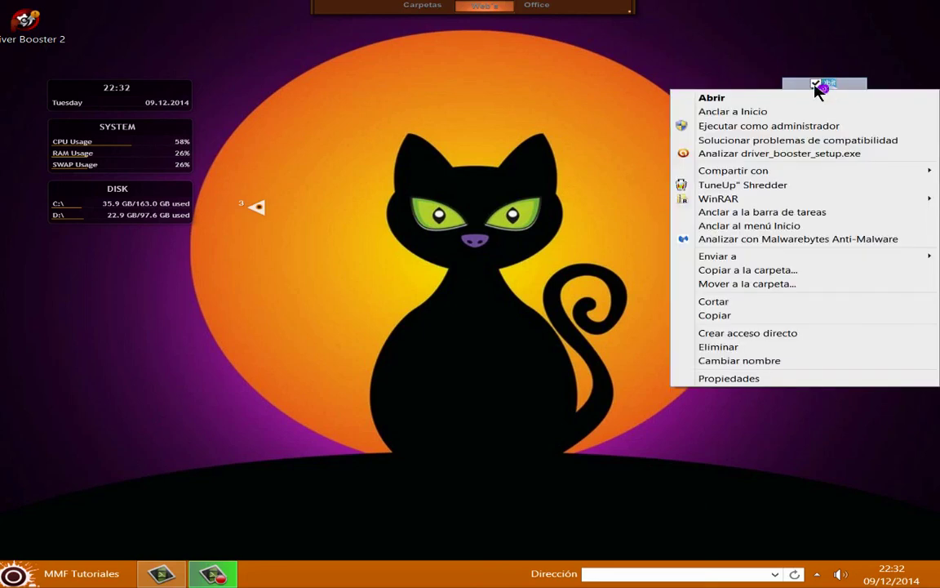
left_click(718, 347)
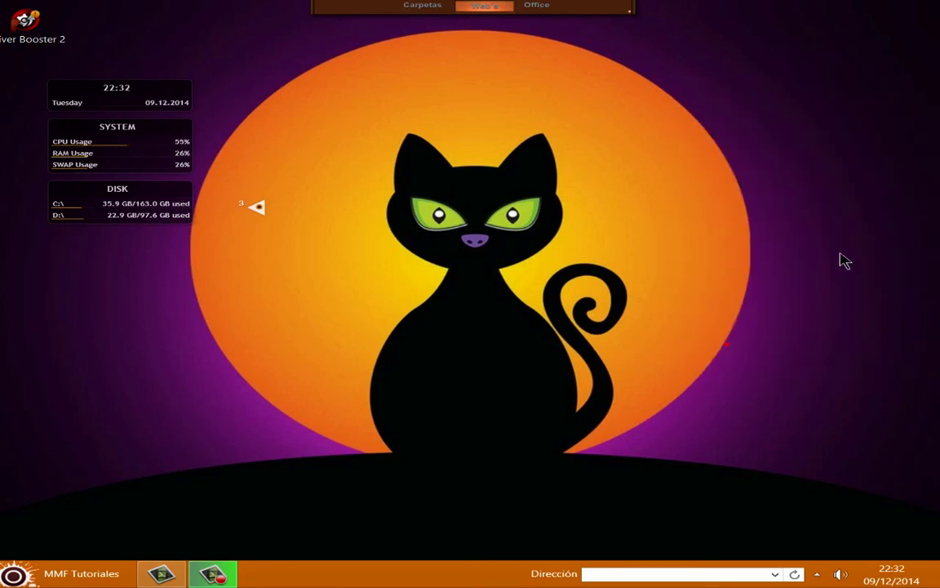
Move the Driver Booster 2 shortcut to the right side of the desktop and deselect it
left_click_drag(70, 49, 462, 85)
left_click_drag(848, 231, 847, 230)
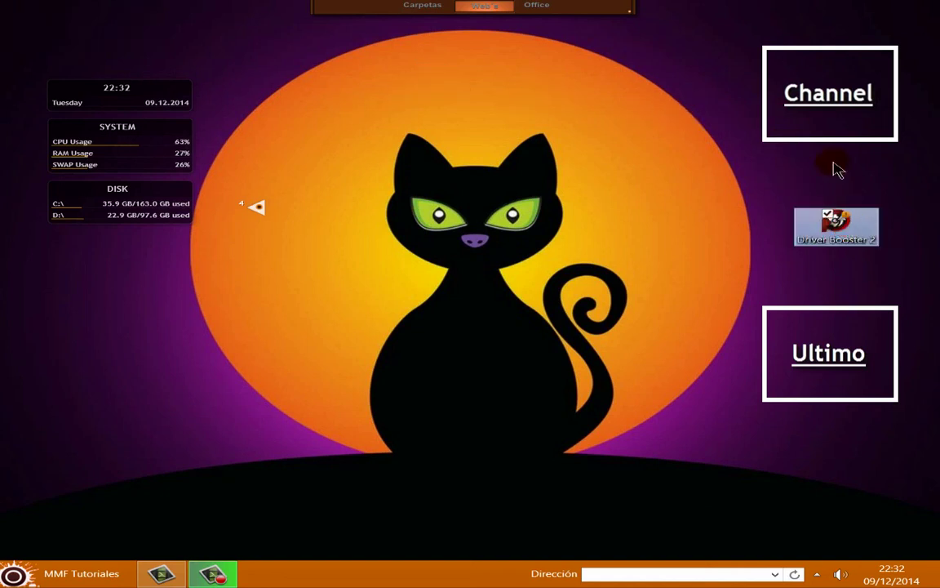
left_click(767, 108)
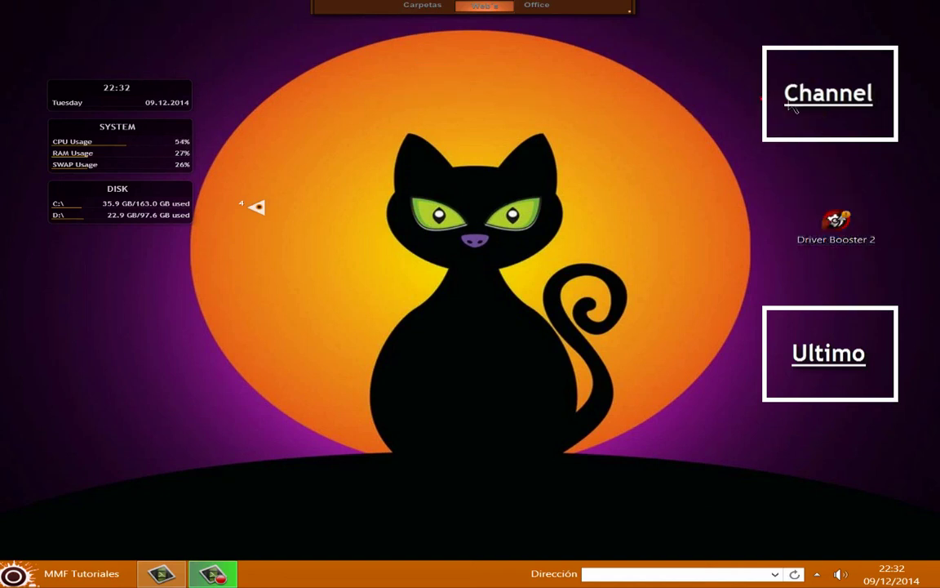